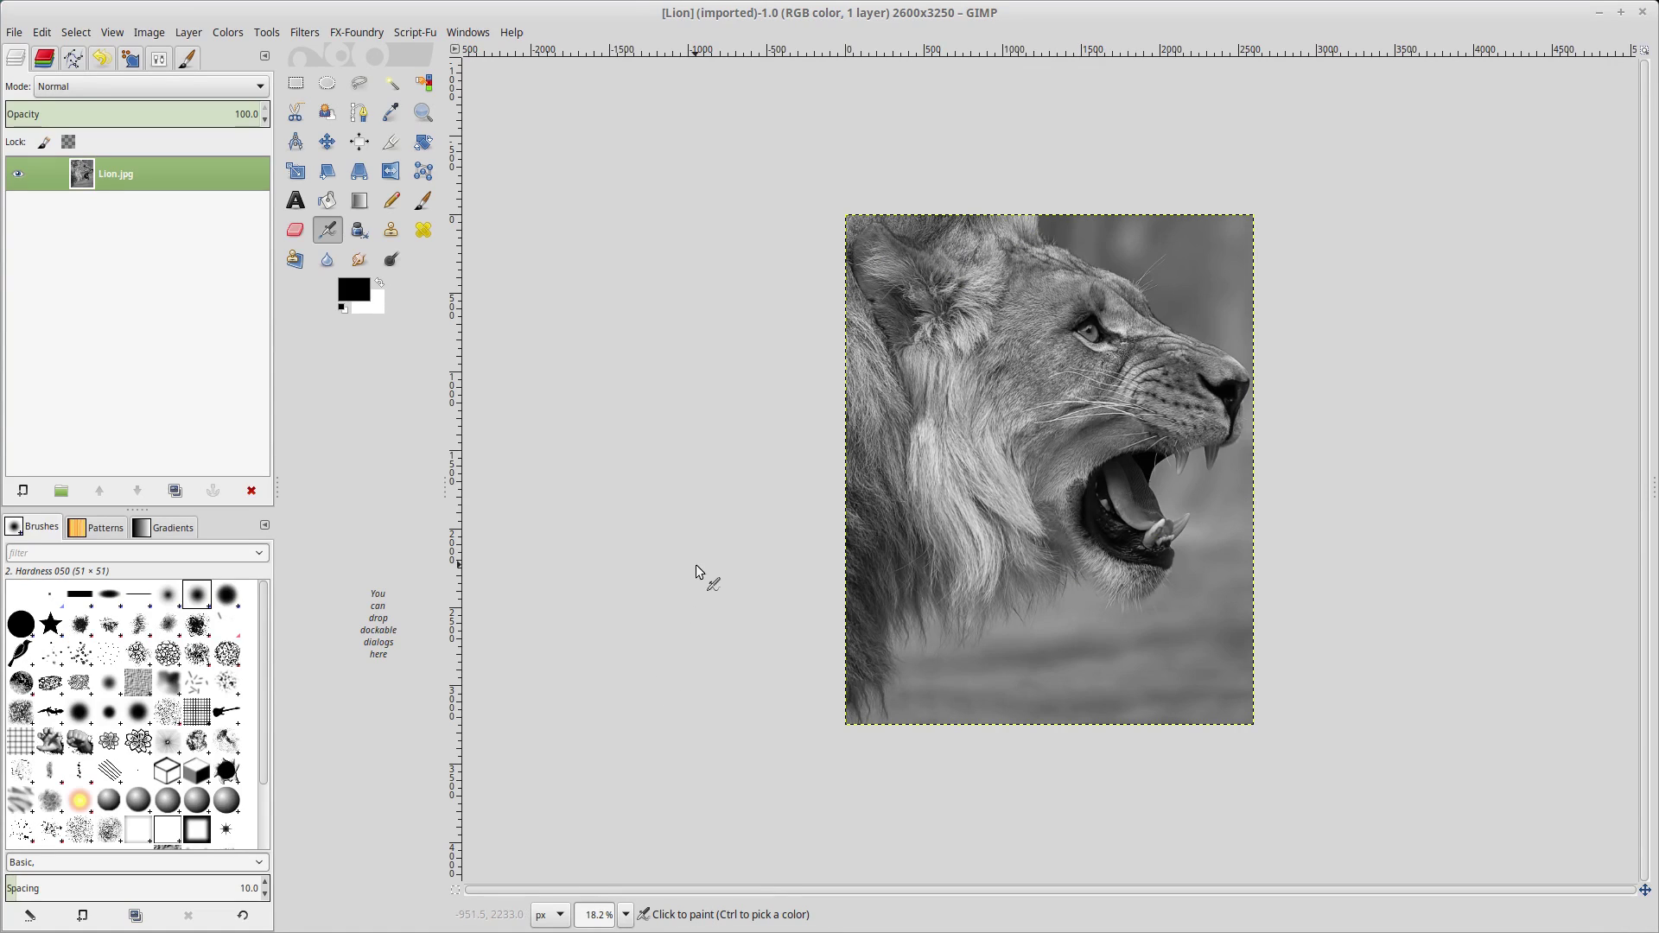
Step: Apply G'MIC Freaky details (Amplitude 2, Scale 10) to the lion twice, repeating the filter
{"action": "left_click", "coordinate": [305, 32]}
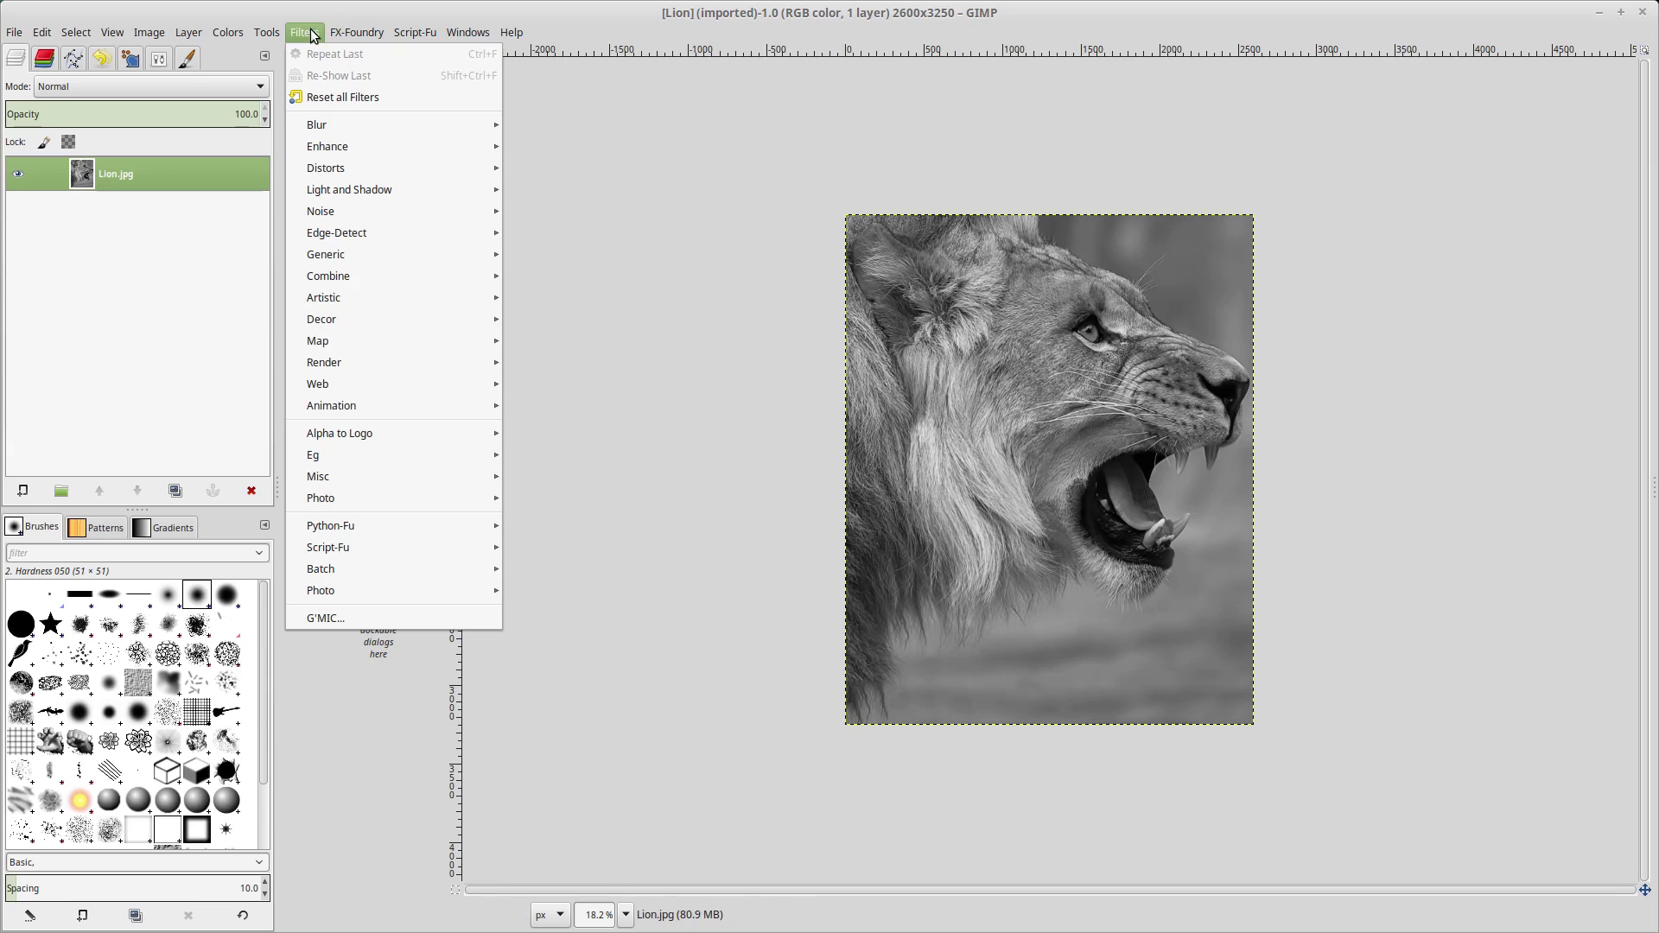
{"action": "left_click", "coordinate": [384, 620]}
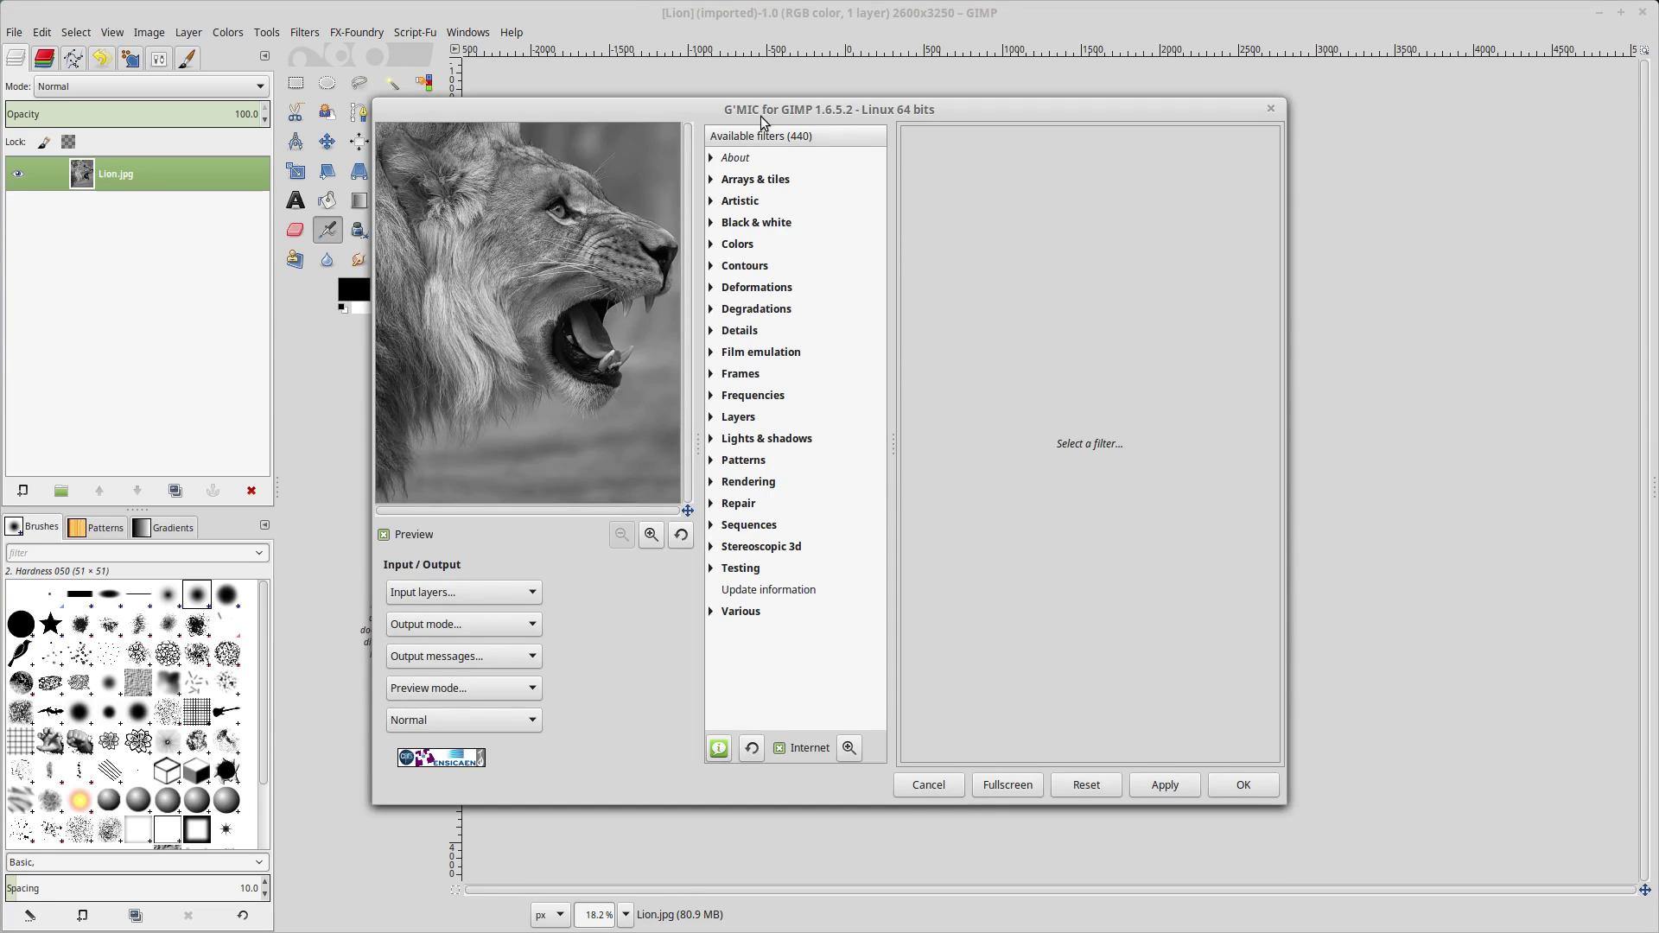
{"action": "left_click", "coordinate": [709, 333]}
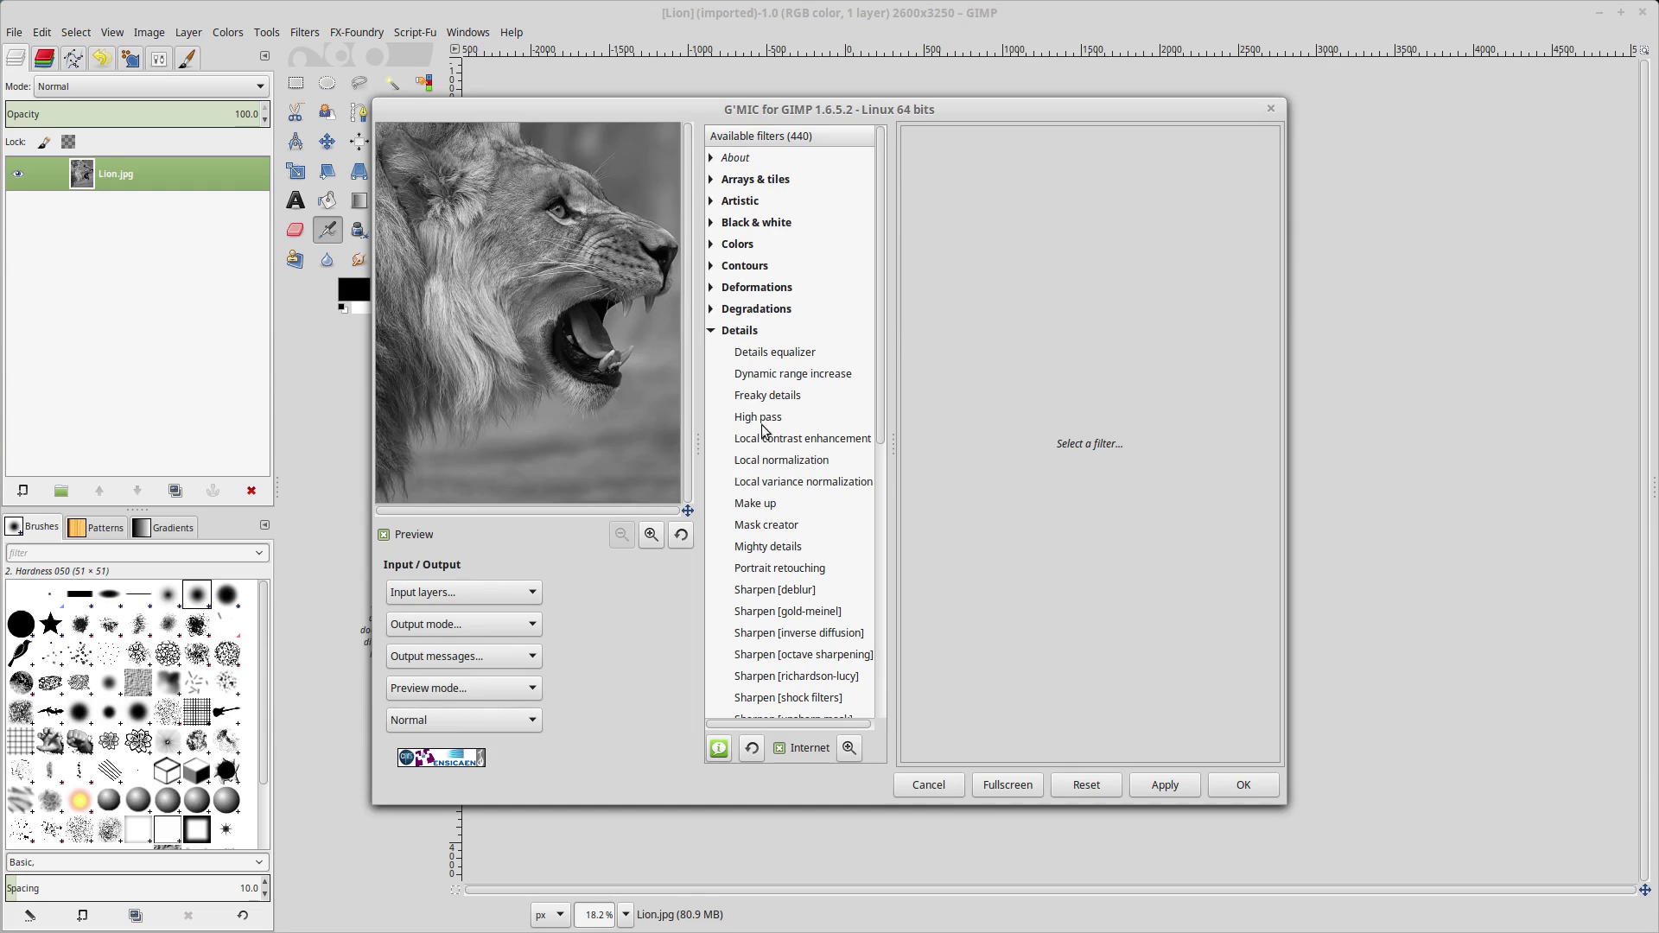
{"action": "left_click", "coordinate": [771, 396]}
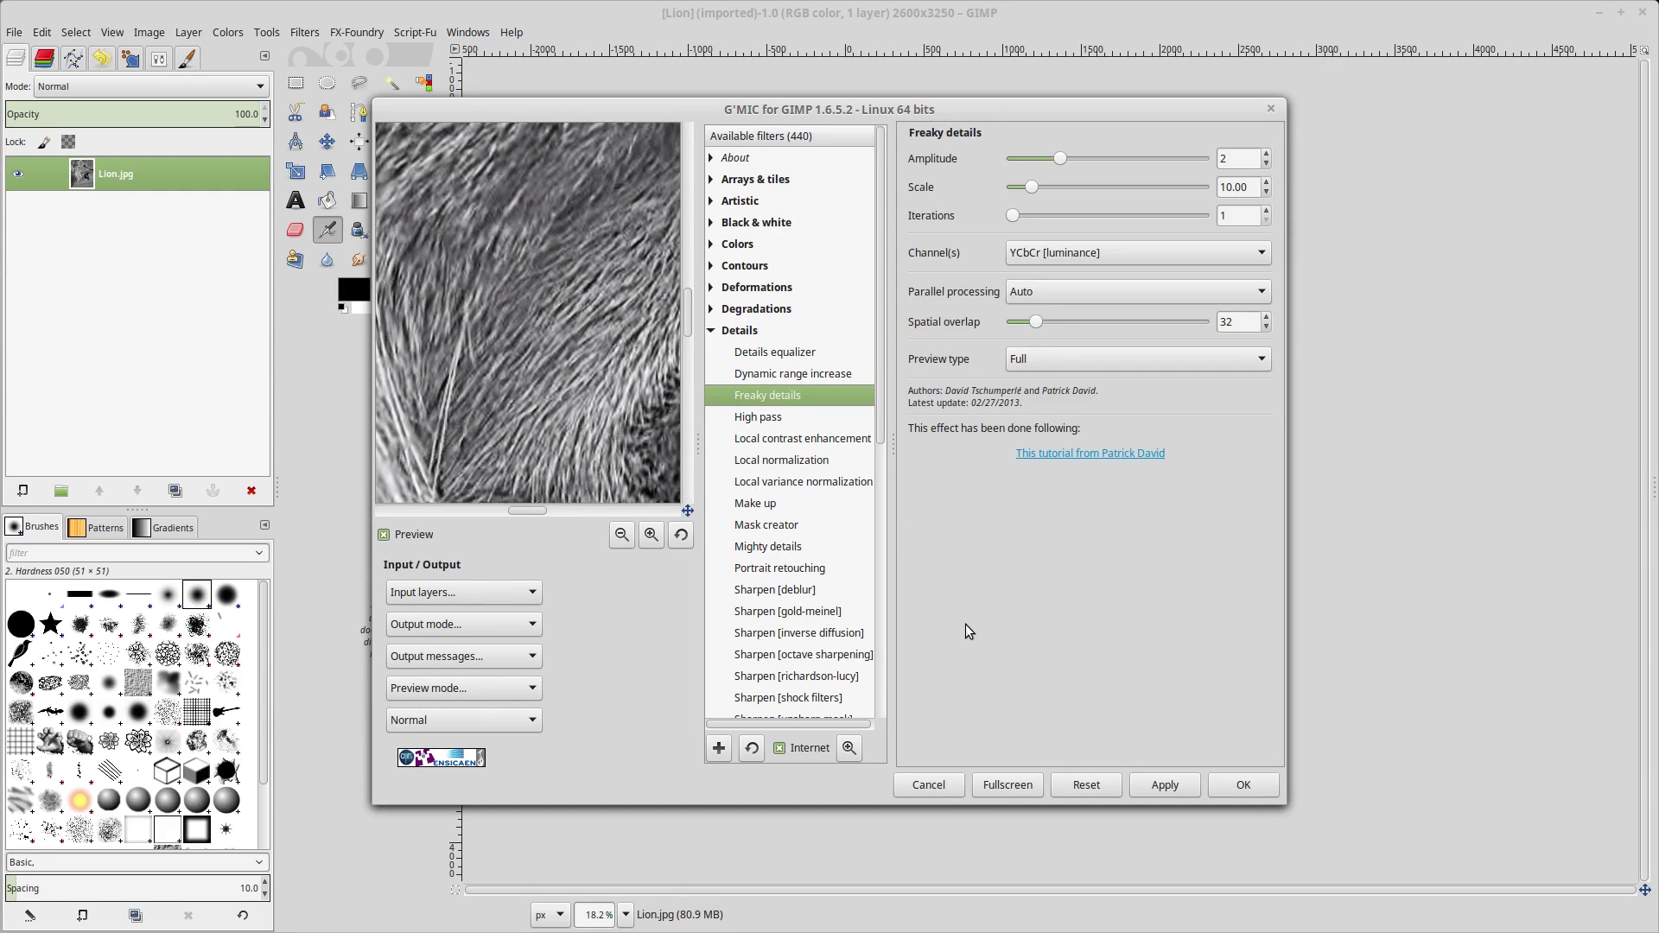
{"action": "left_click", "coordinate": [1236, 785]}
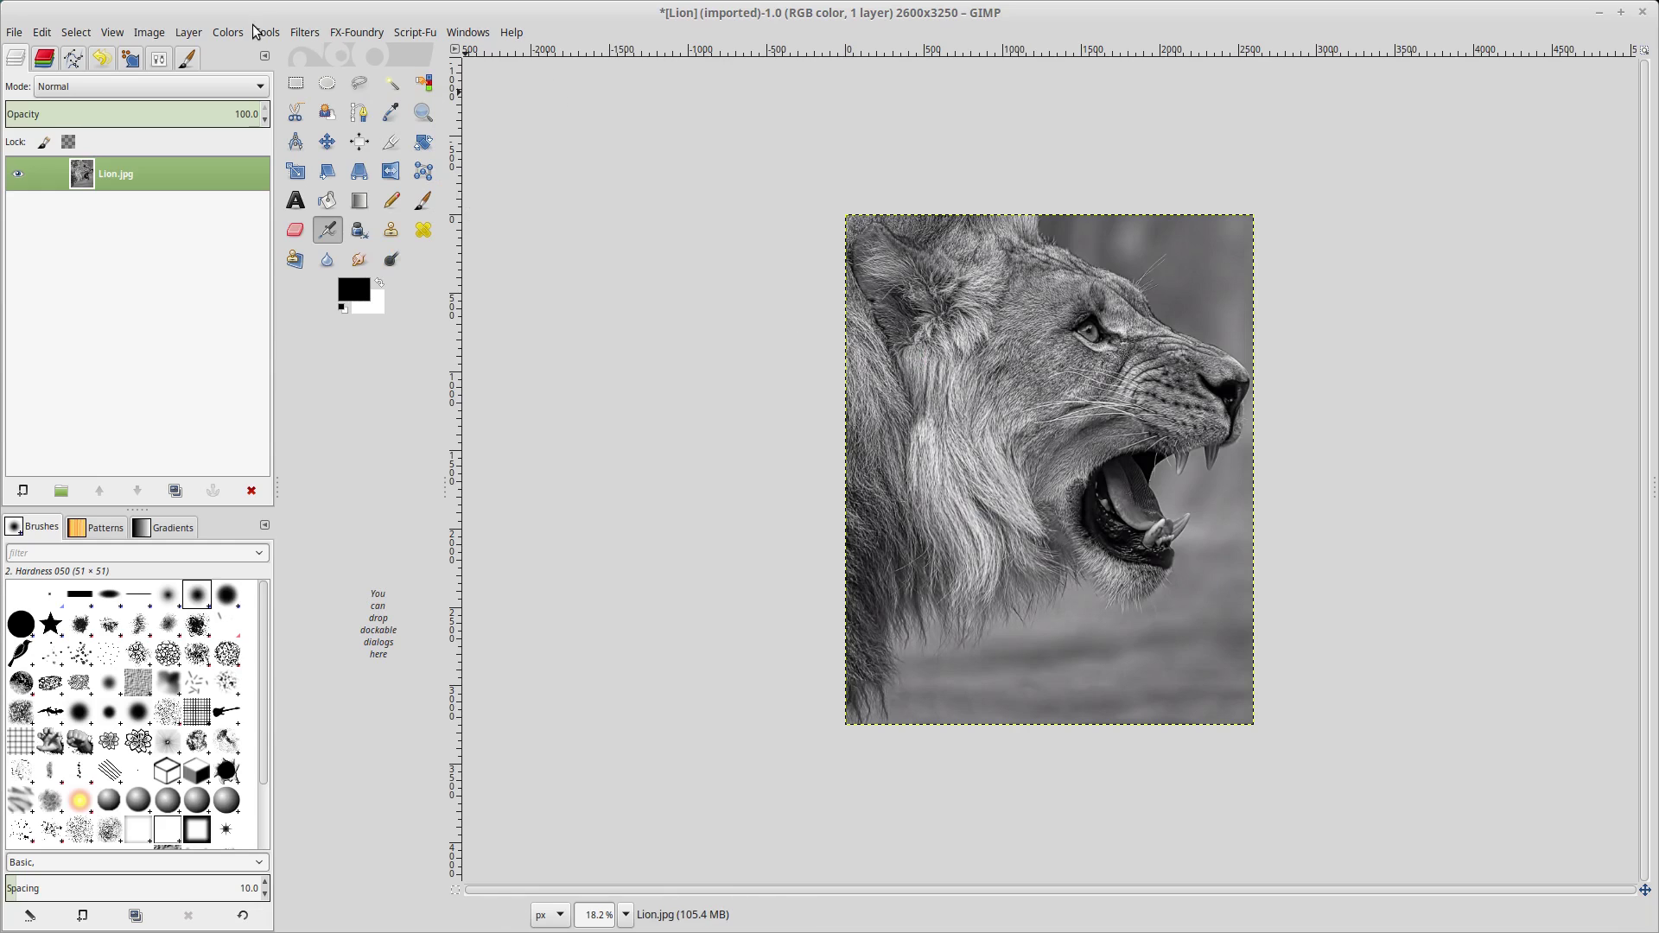
{"action": "left_click", "coordinate": [303, 35]}
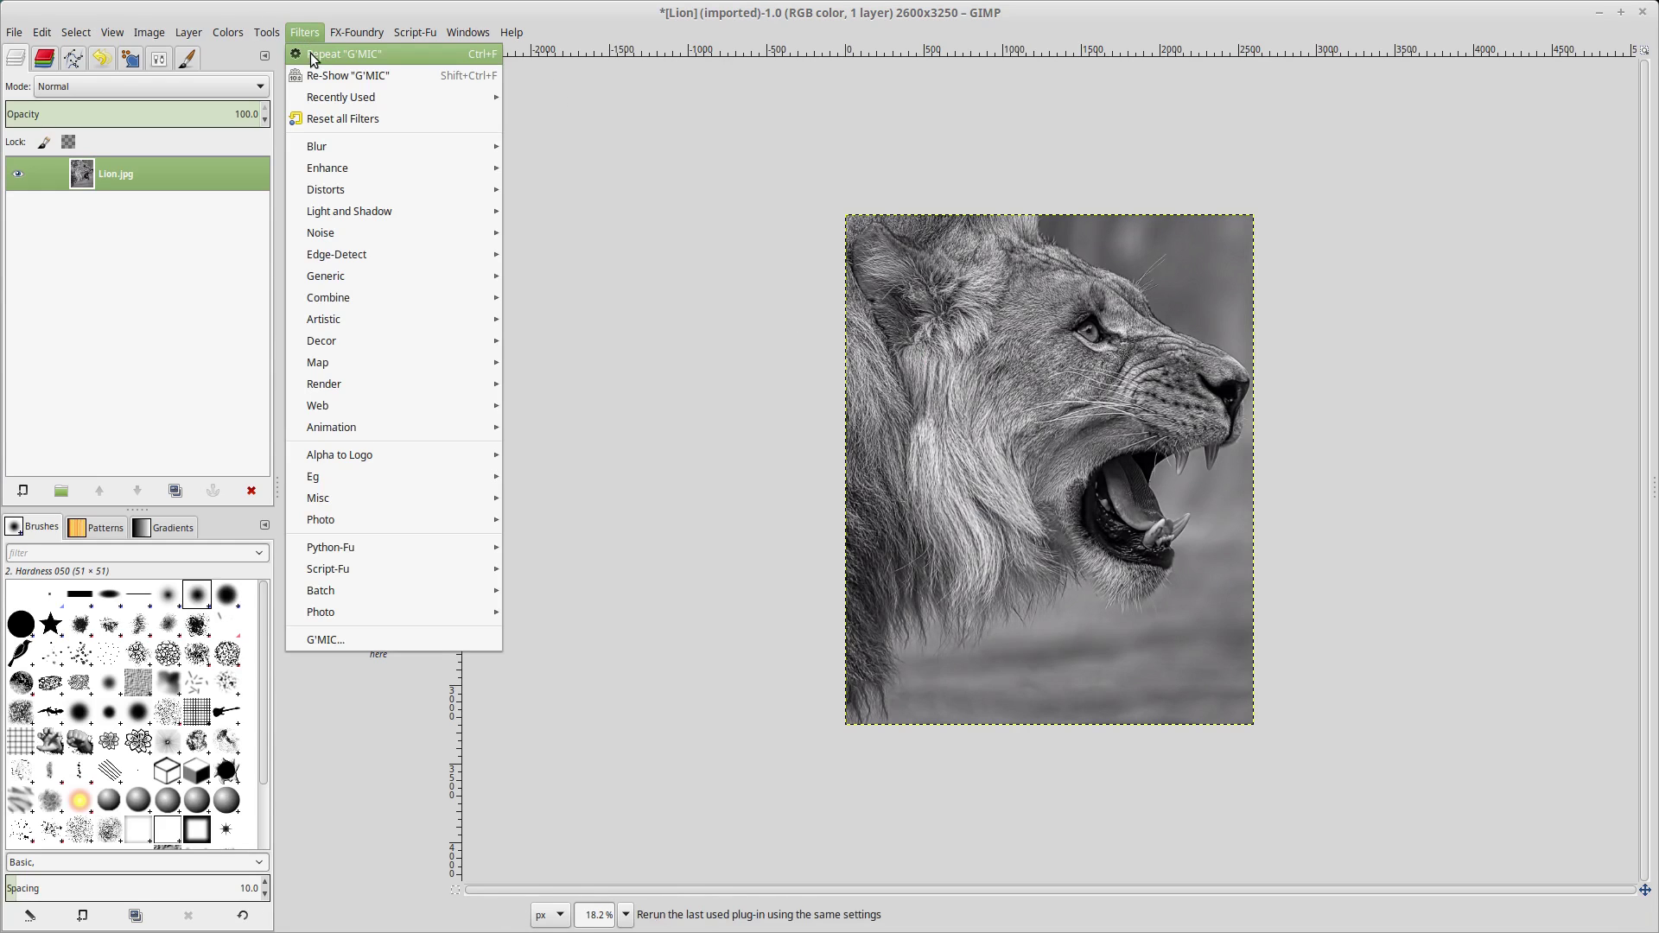
{"action": "left_click", "coordinate": [309, 54]}
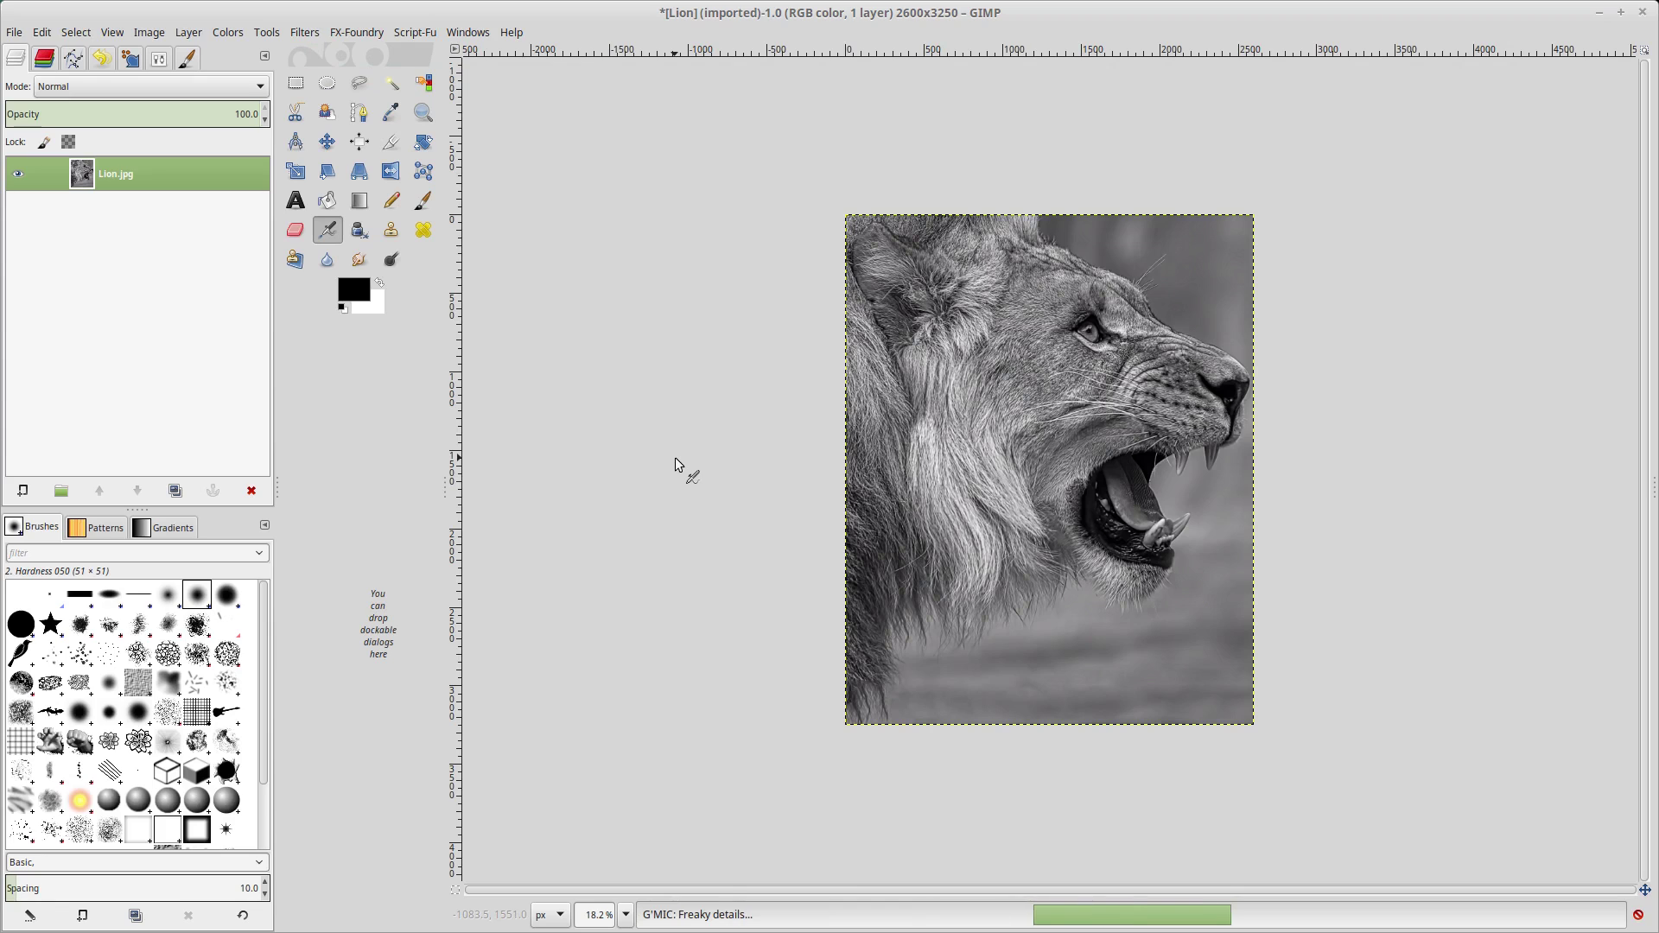
Step: Choose the Artistic > Dream smoothing filter in G'MIC
{"action": "left_click", "coordinate": [303, 34]}
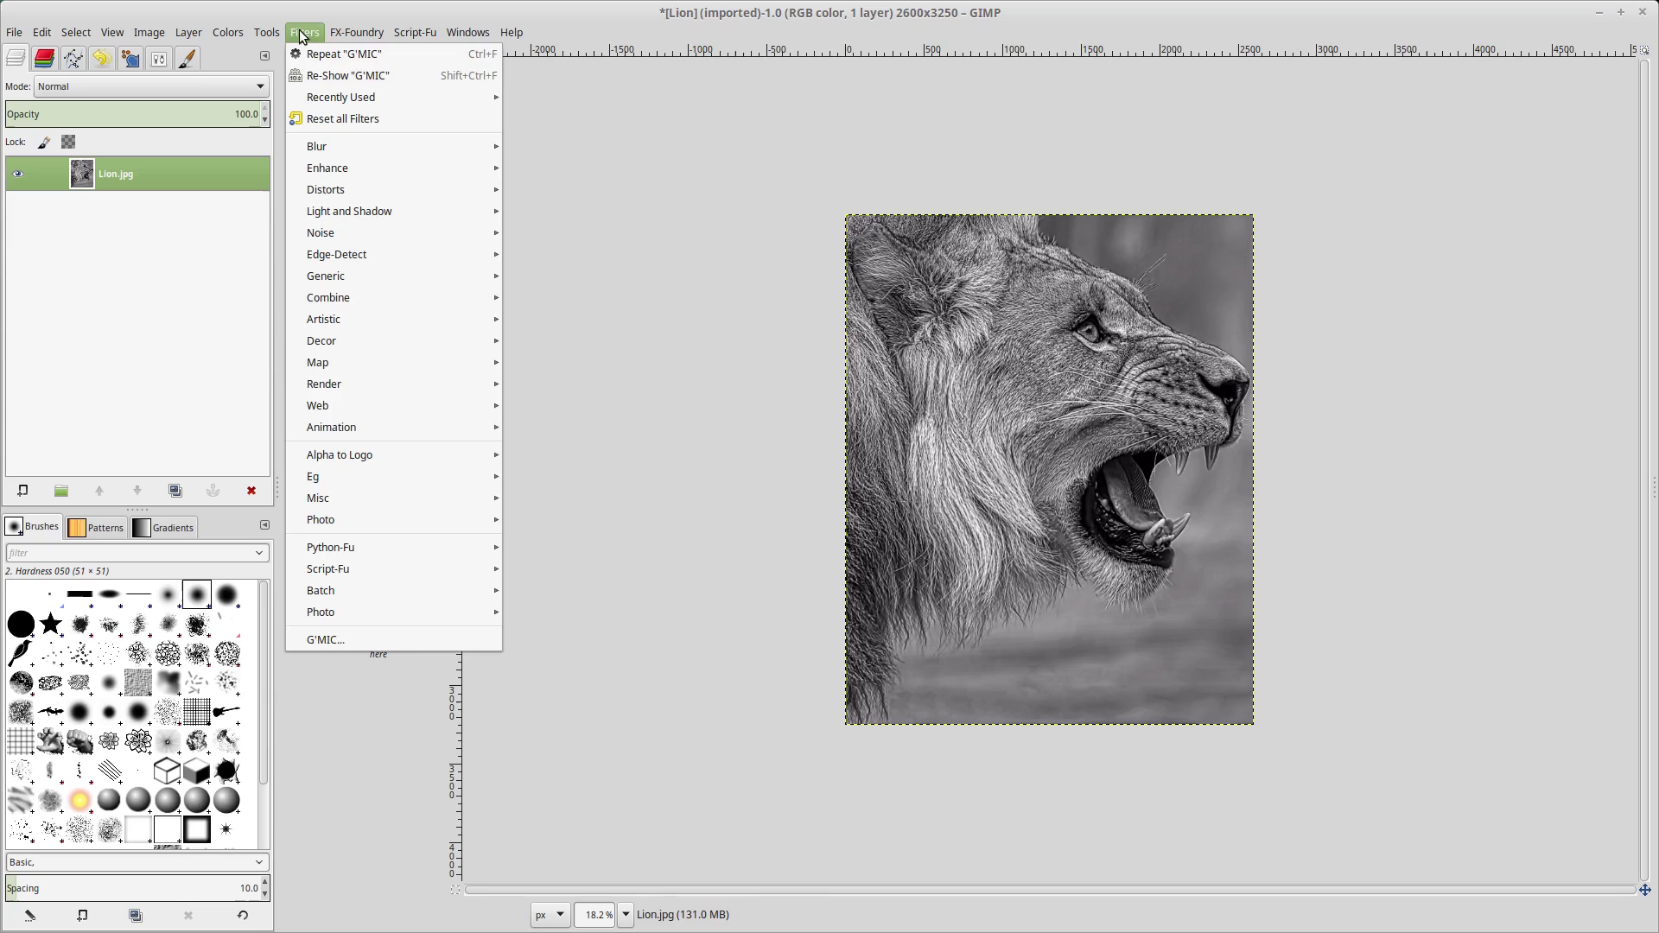
{"action": "left_click", "coordinate": [380, 641]}
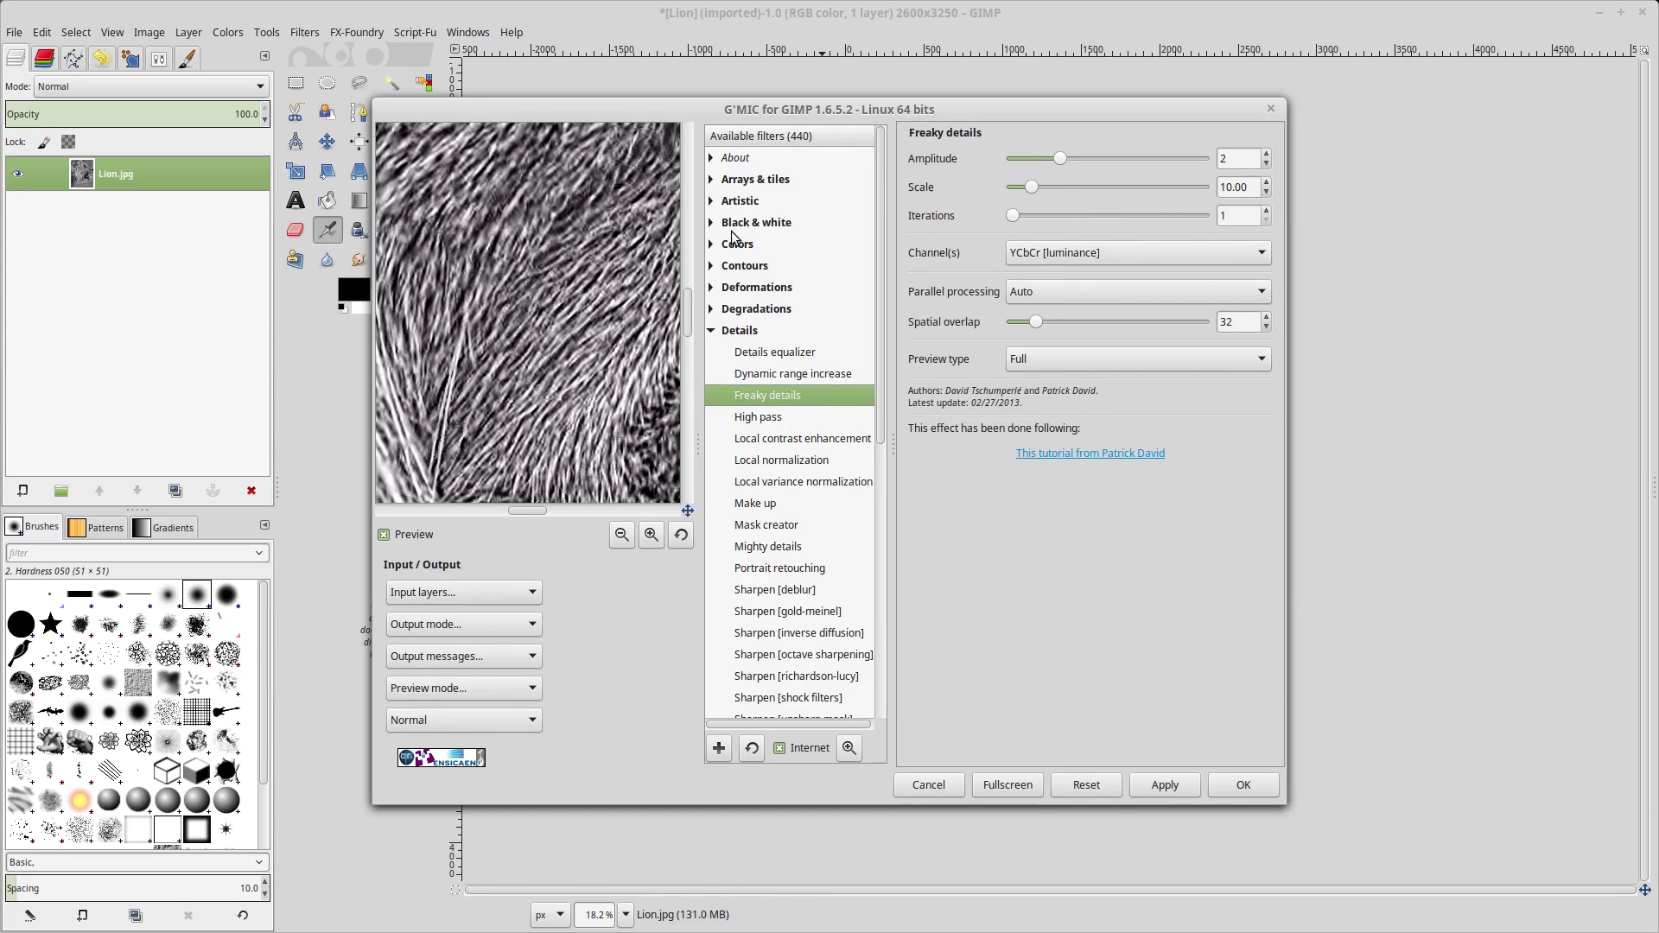
{"action": "left_click", "coordinate": [711, 201]}
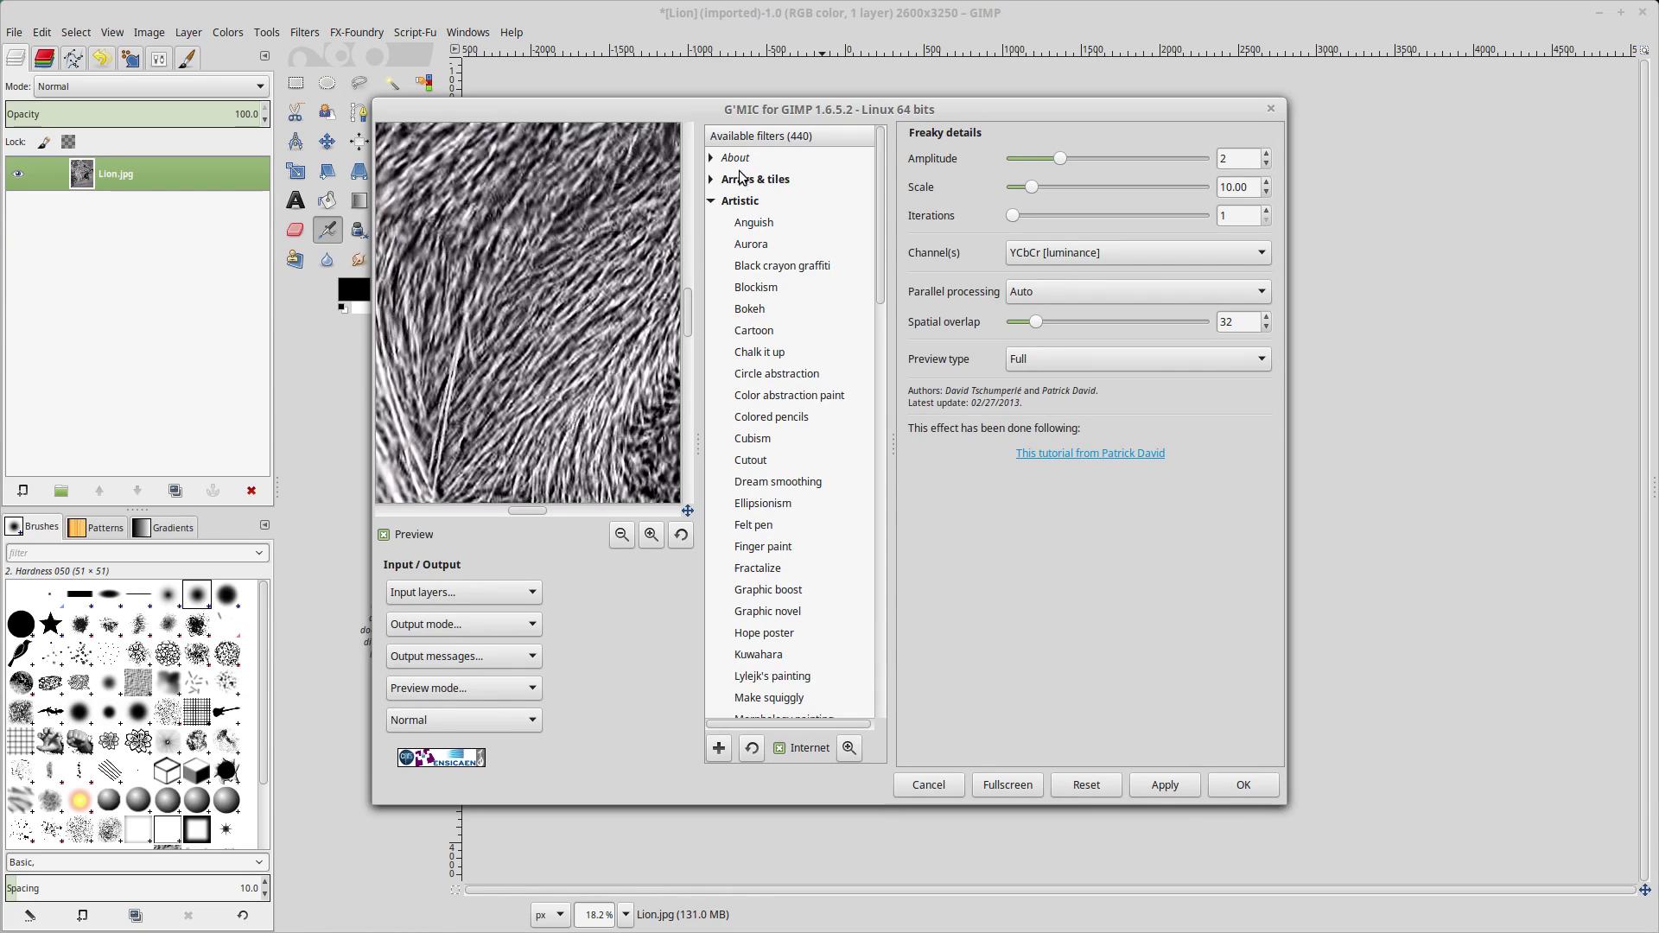
{"action": "left_click", "coordinate": [777, 482]}
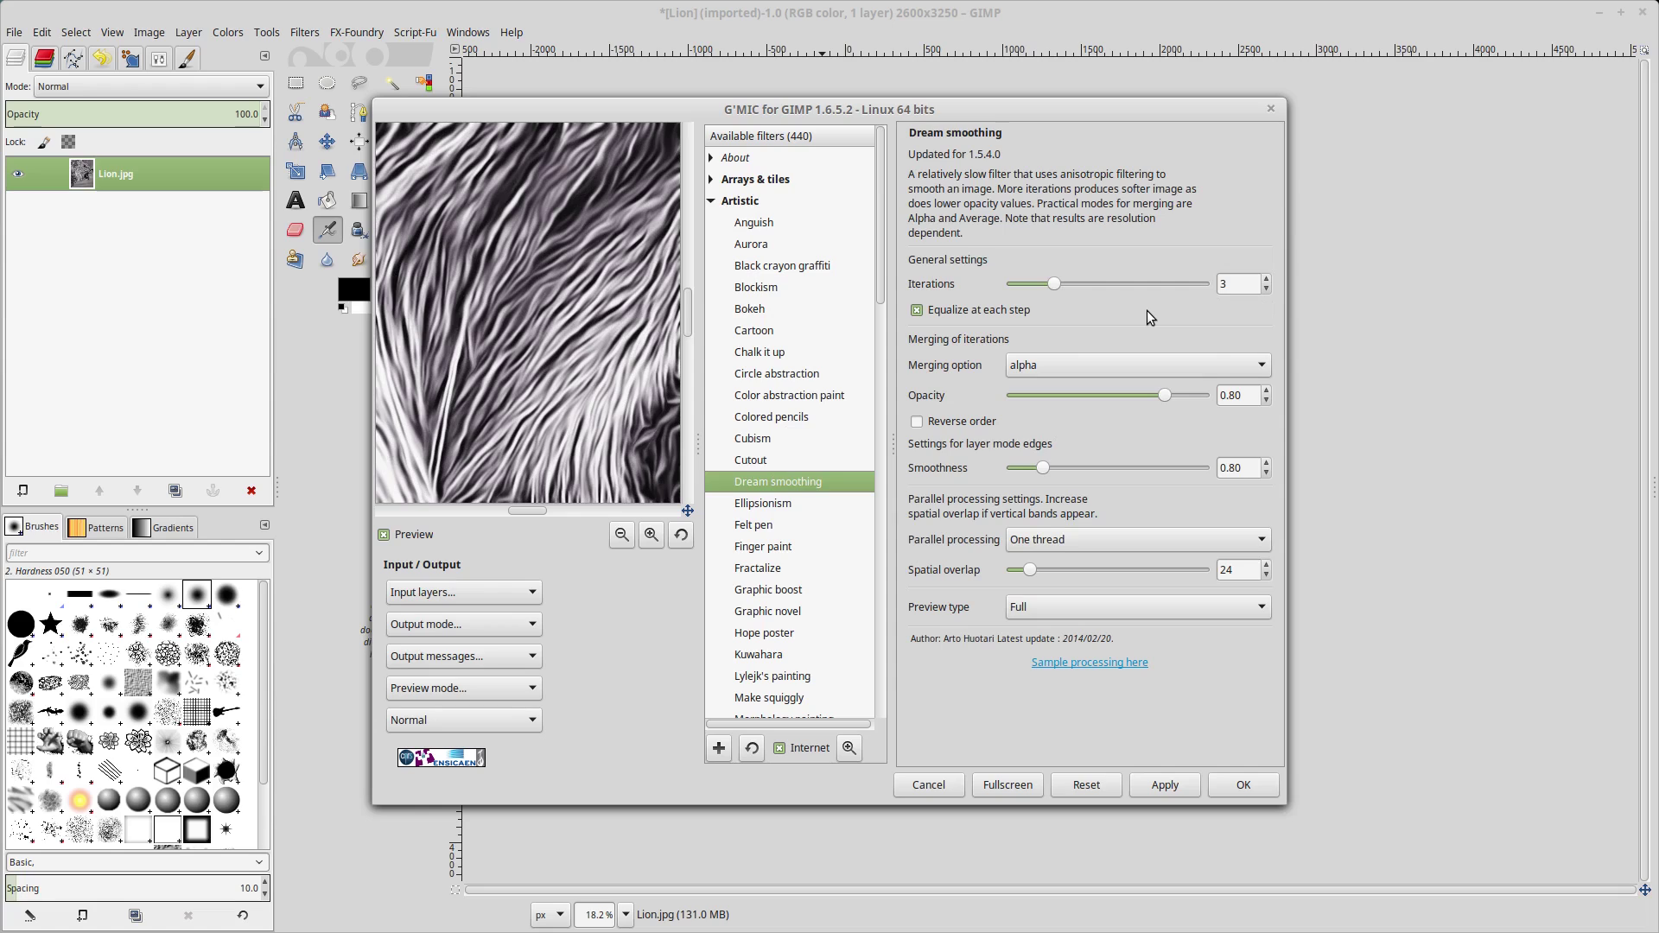
Step: Set Iterations 7, Smoothness 0.00 and eight parallel-processing threads, then apply Dream smoothing
{"action": "left_click_drag", "start_coordinate": [1244, 285], "coordinate": [1210, 285]}
{"action": "key", "text": "Return"}
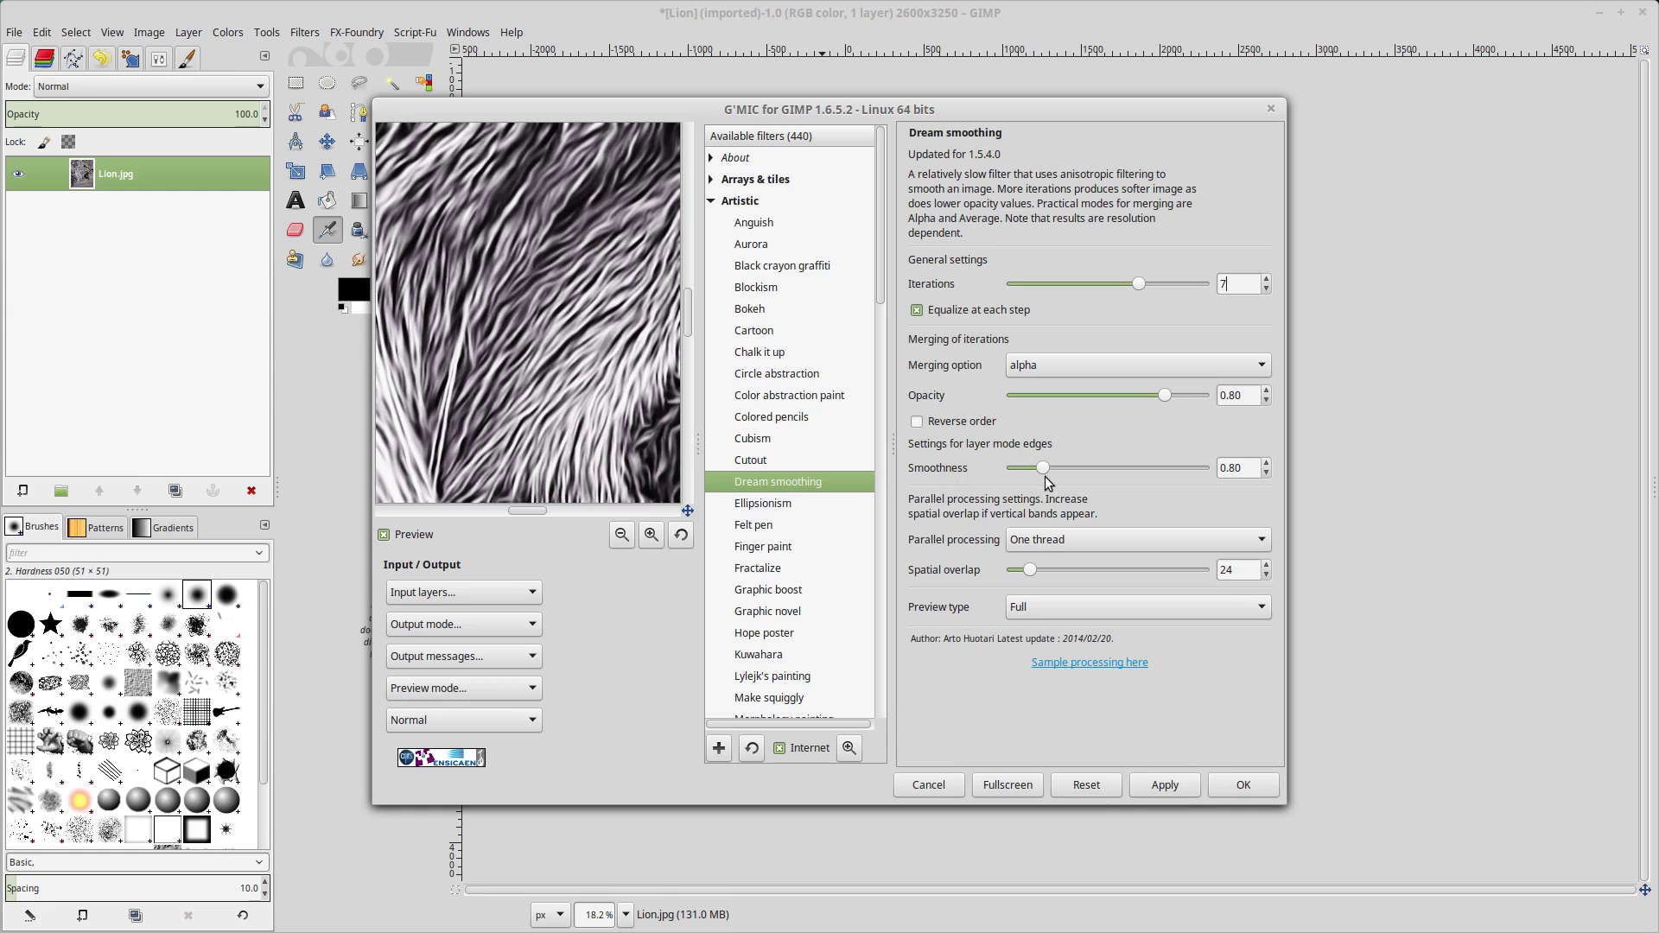
{"action": "left_click_drag", "start_coordinate": [1044, 469], "coordinate": [998, 475]}
{"action": "left_click_drag", "start_coordinate": [1244, 570], "coordinate": [1194, 568]}
{"action": "left_click", "coordinate": [1177, 543]}
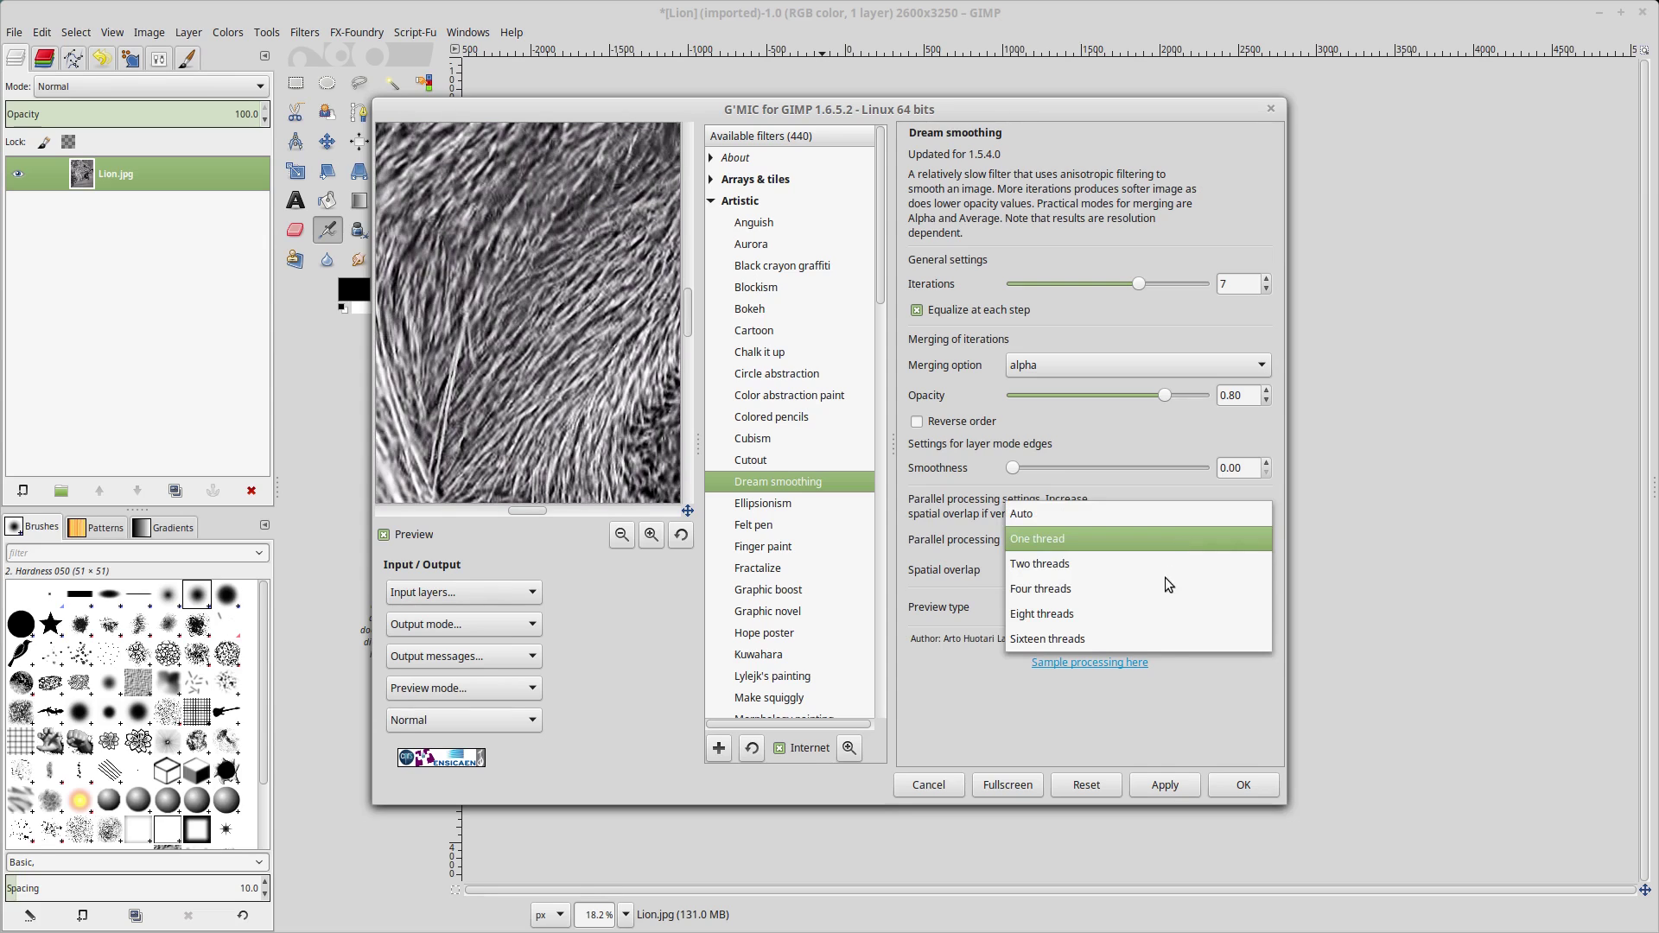
{"action": "left_click", "coordinate": [1149, 614]}
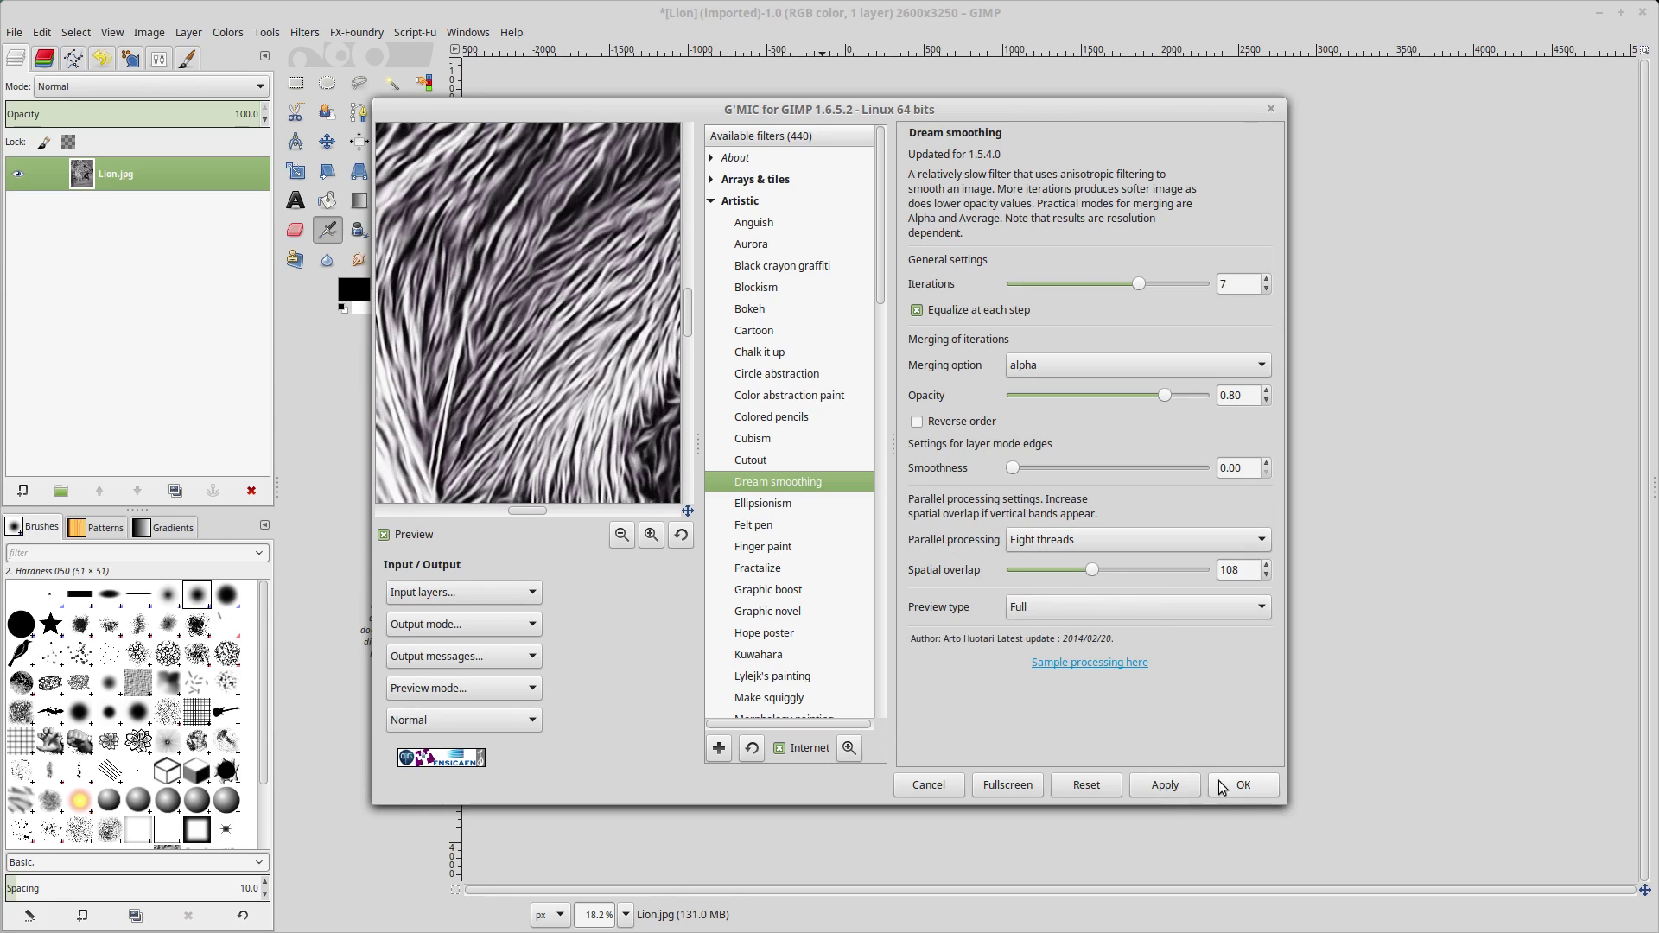
{"action": "left_click", "coordinate": [1248, 786]}
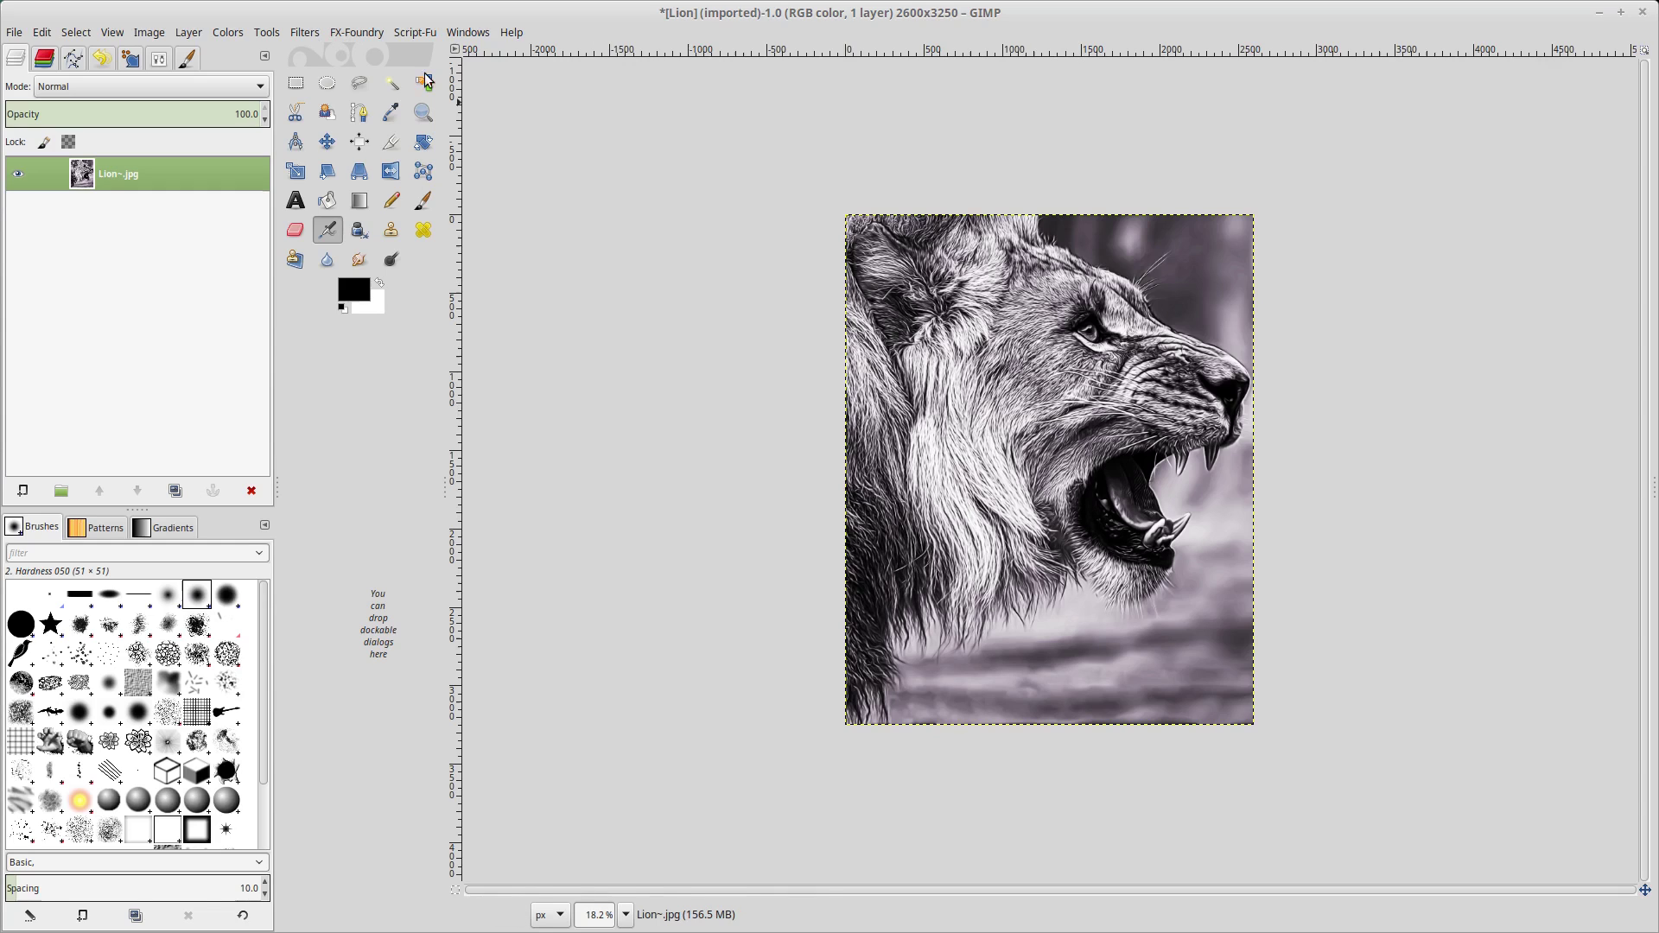
Step: Select G'MIC's Artistic > Rodilius filter to preview its glowing streaks on the lion
{"action": "left_click", "coordinate": [302, 32]}
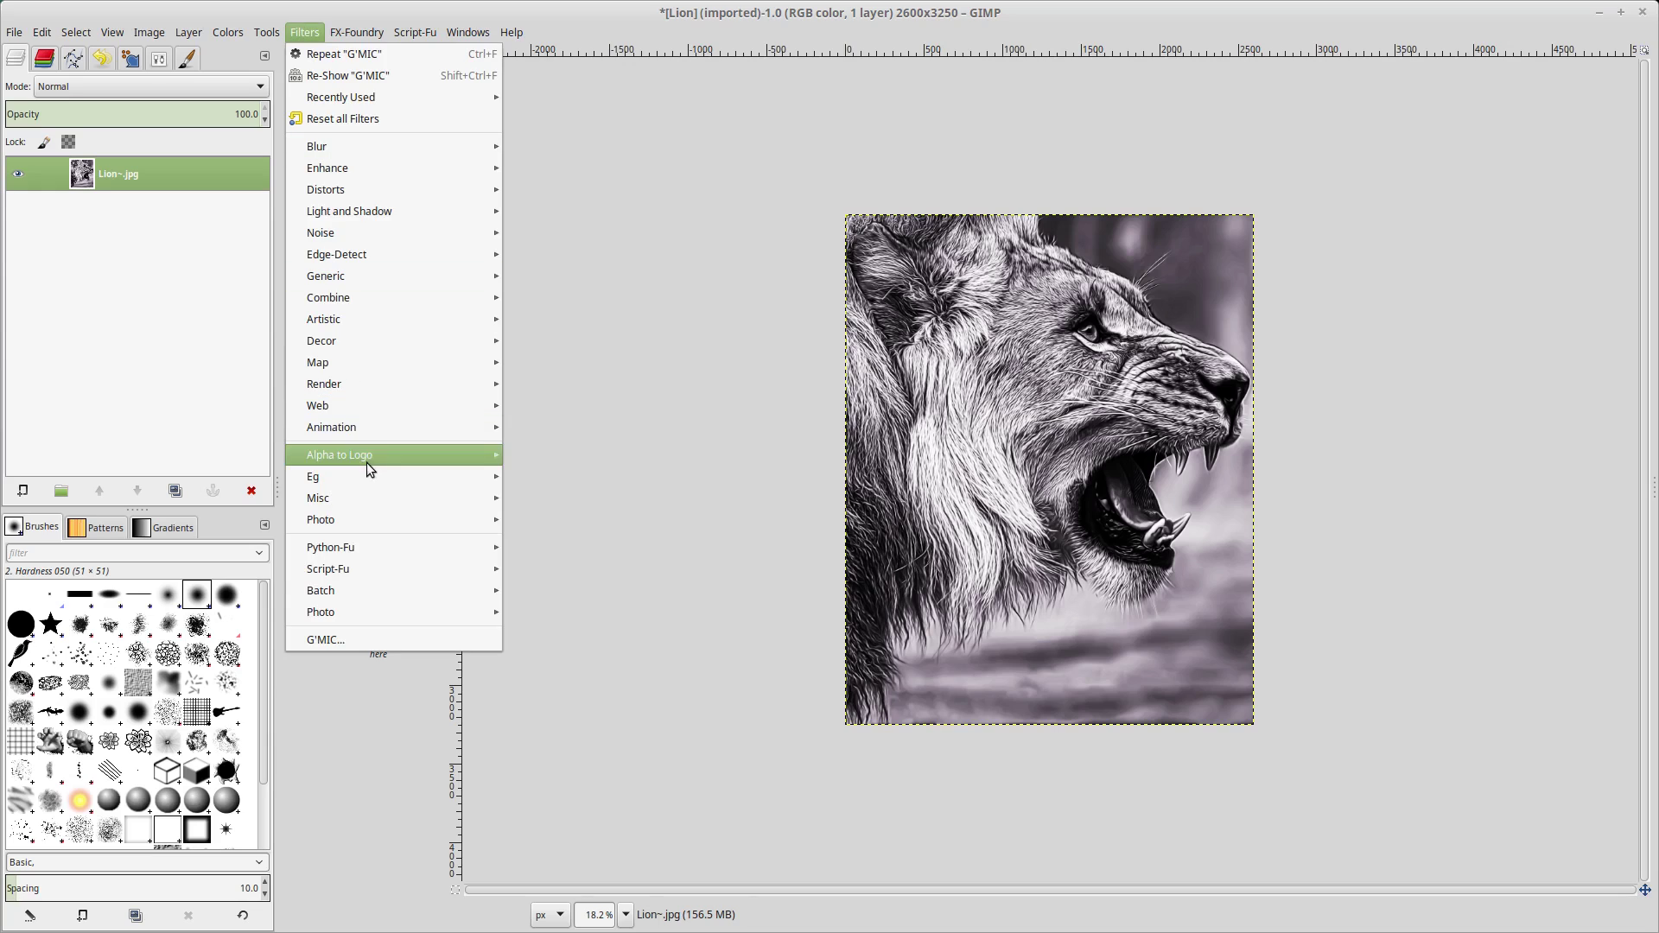
{"action": "left_click", "coordinate": [354, 640]}
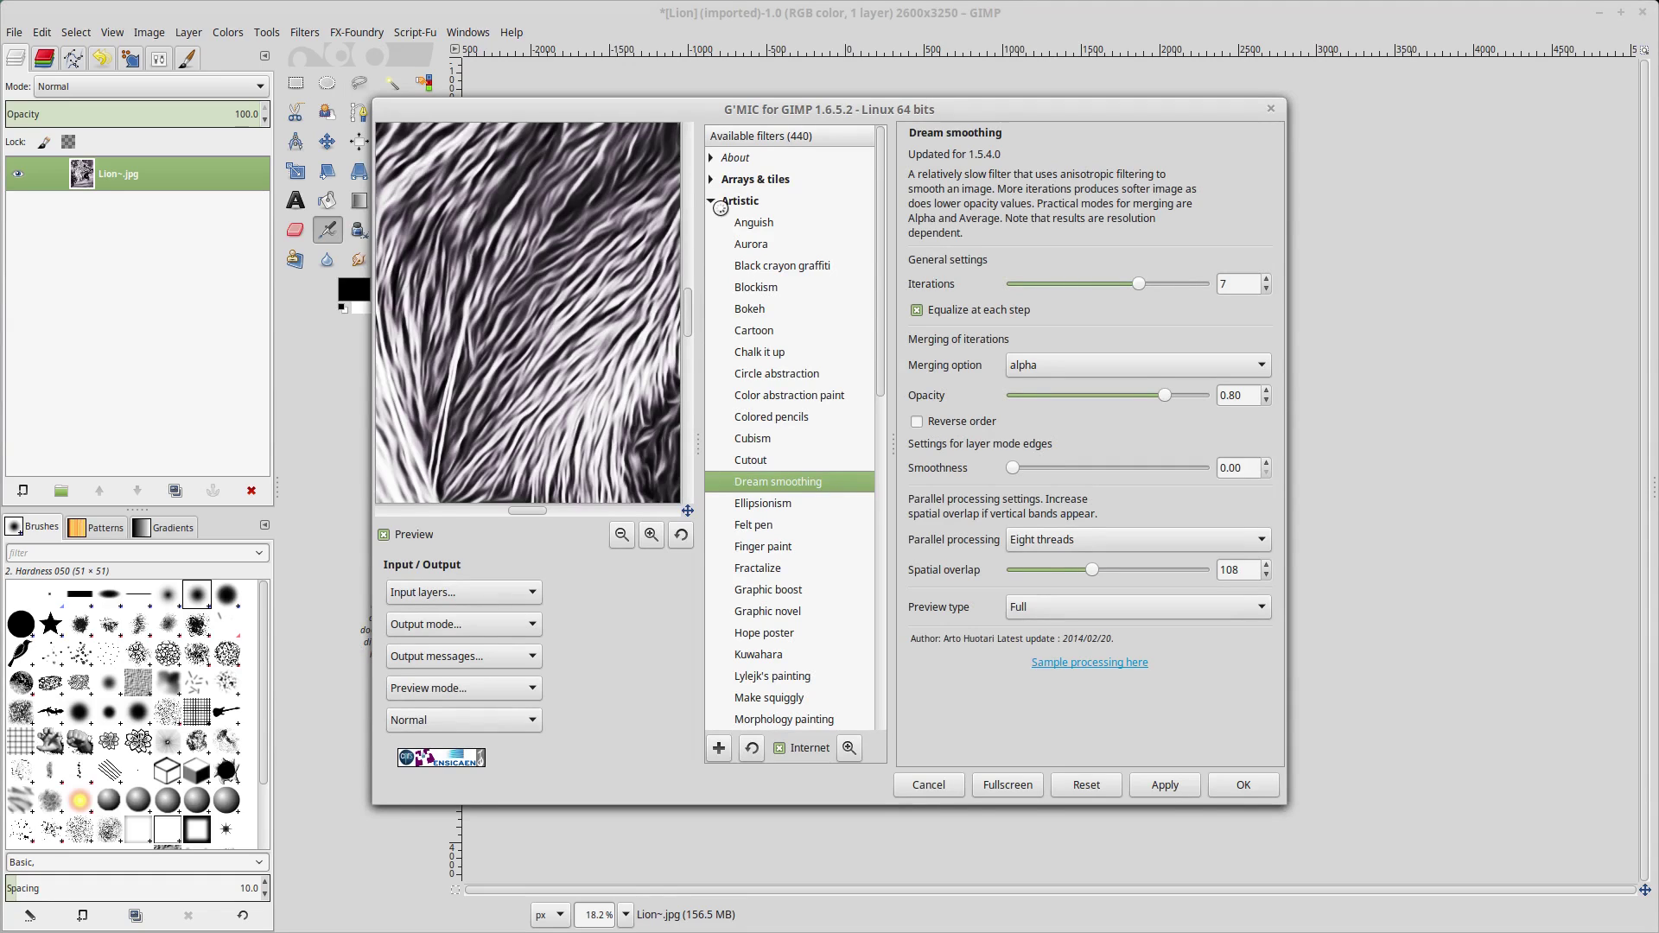
{"action": "scroll", "coordinate": [830, 456], "scroll_direction": "down", "scroll_amount": 7}
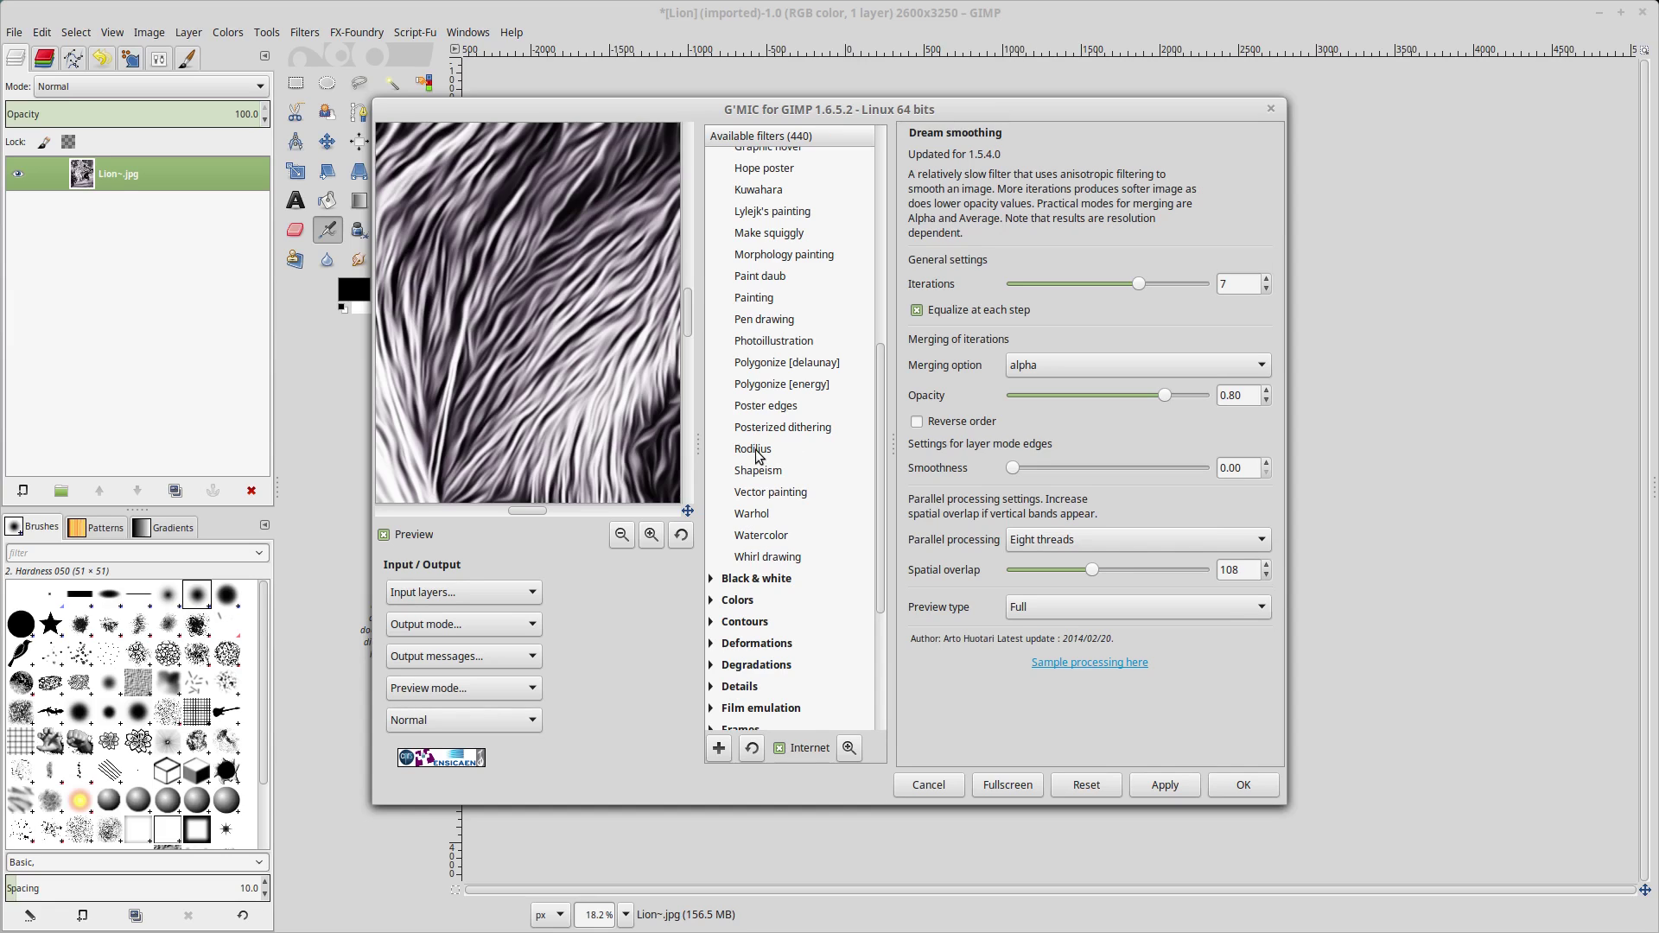
{"action": "left_click", "coordinate": [755, 452]}
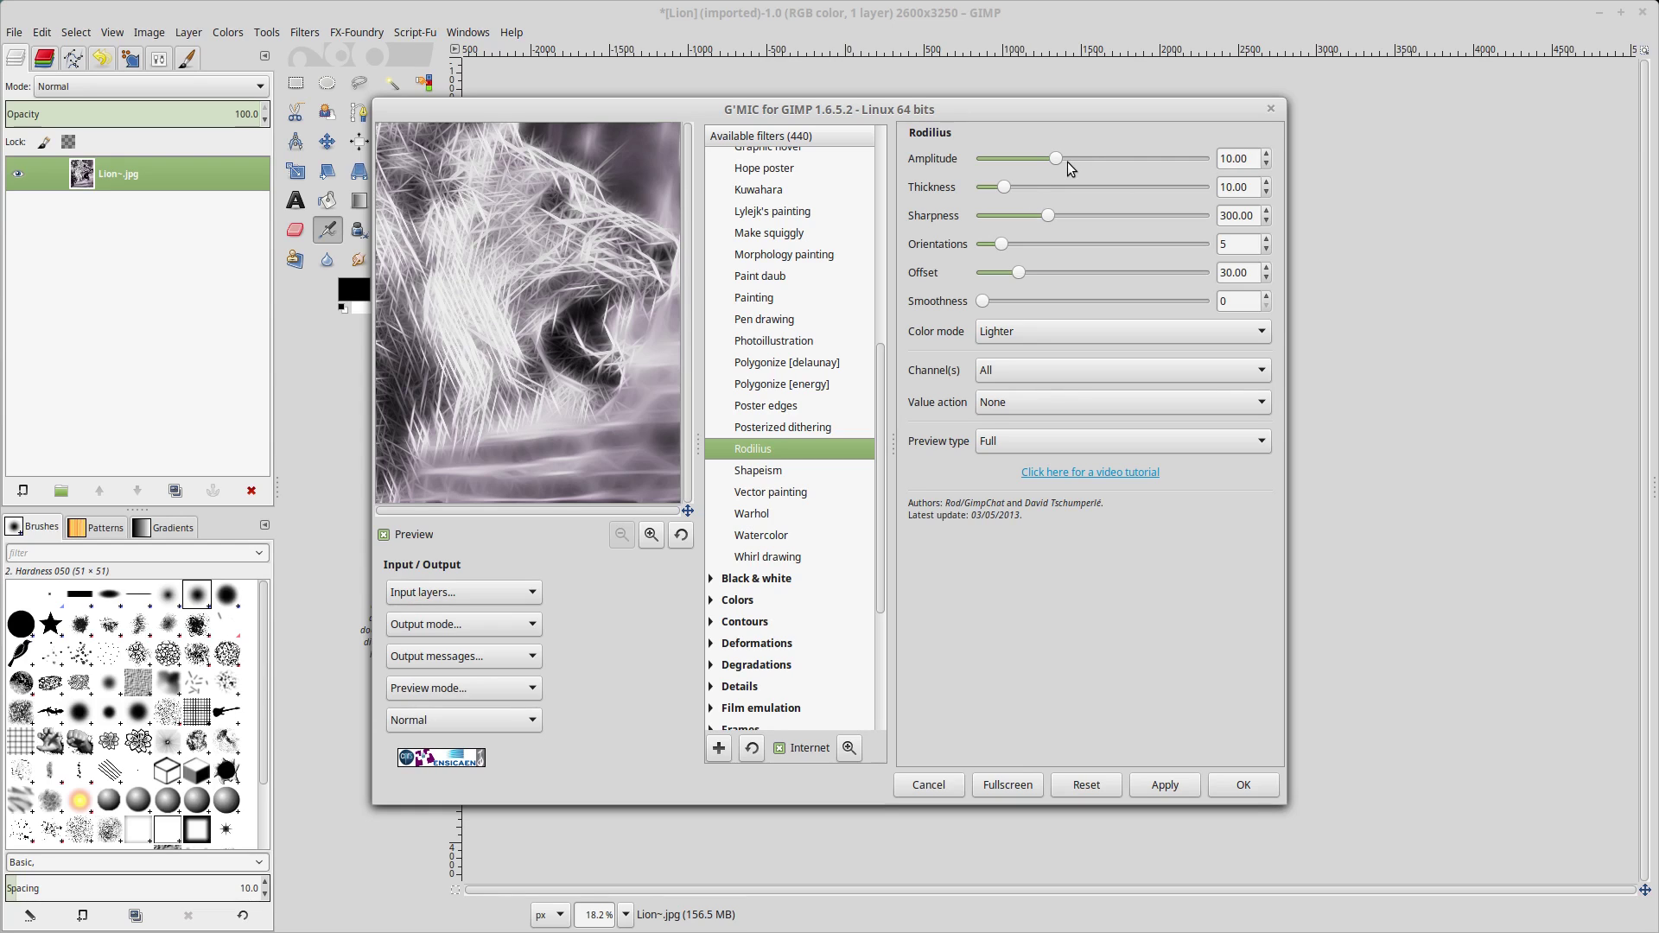
Step: Set Rodilius Amplitude and Thickness both to 4.25
{"action": "left_click_drag", "start_coordinate": [1251, 162], "coordinate": [1183, 147]}
{"action": "type", "text": "4.25"}
{"action": "key", "text": "Return"}
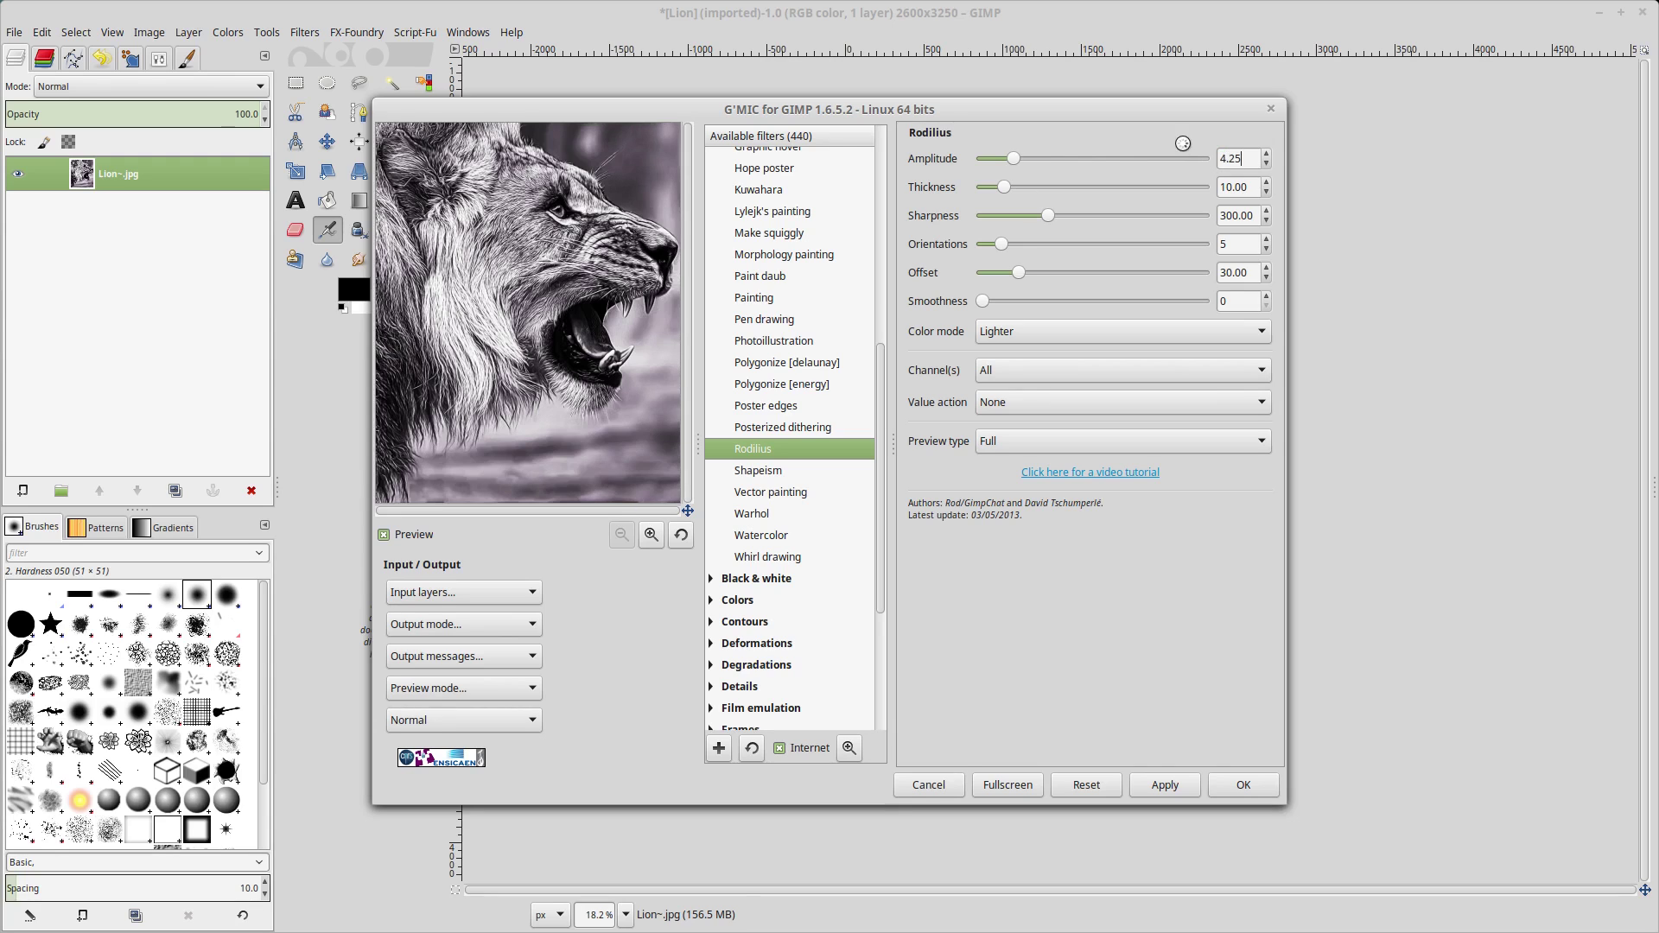
{"action": "left_click_drag", "start_coordinate": [1254, 189], "coordinate": [1172, 197]}
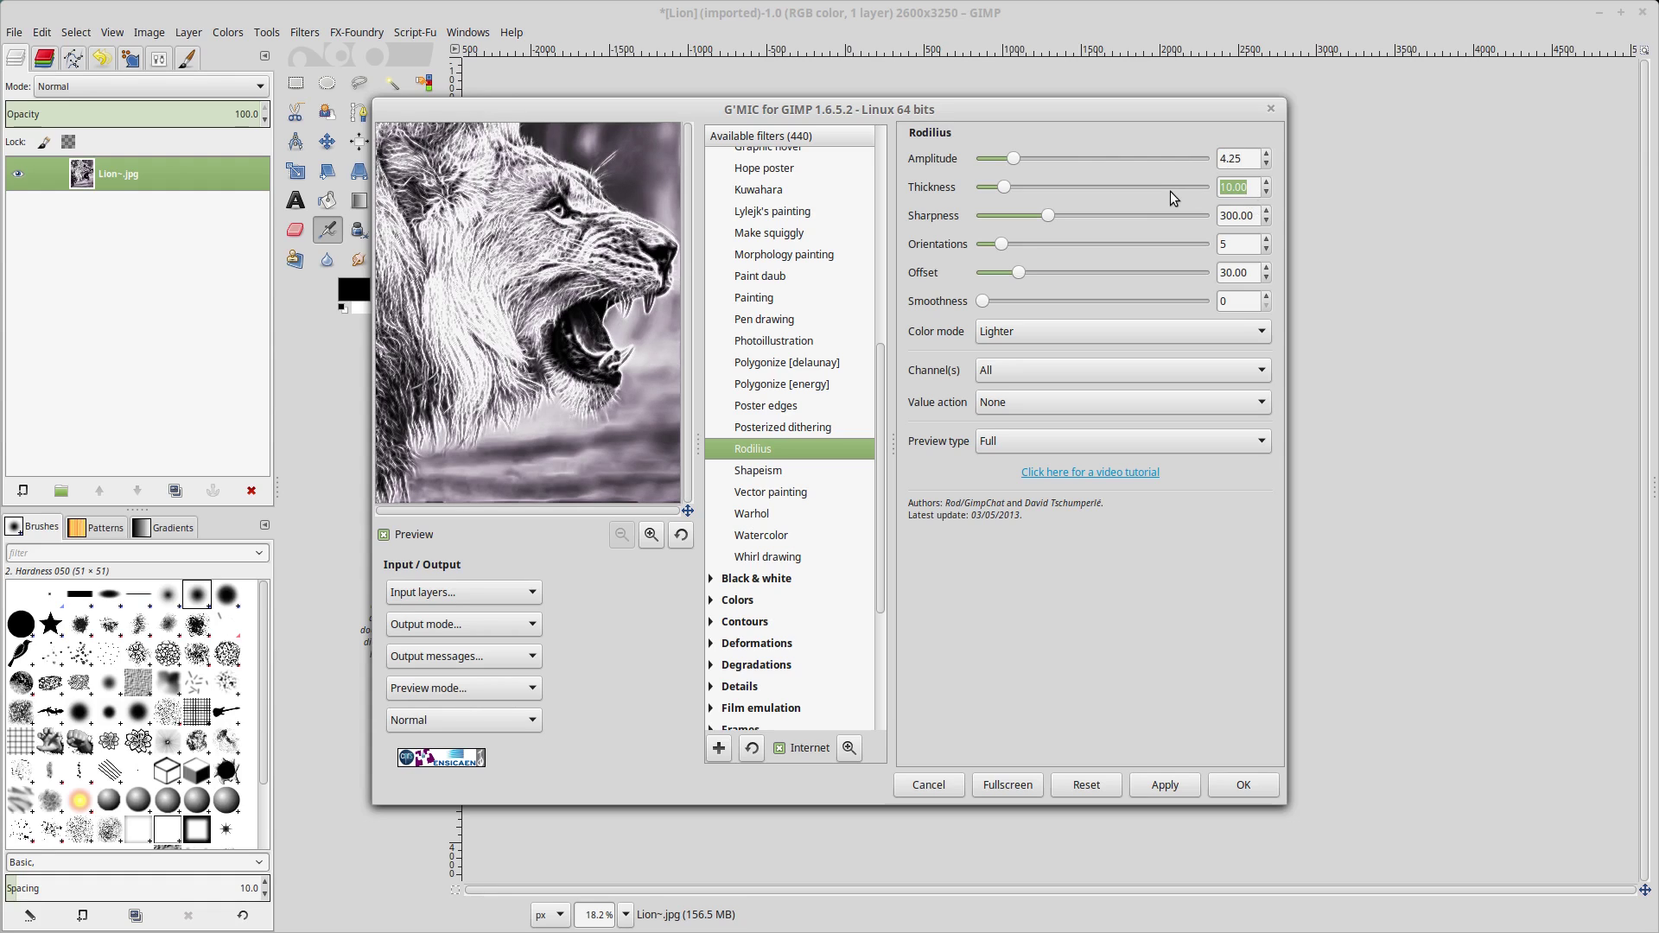
{"action": "type", "text": "4.25"}
{"action": "key", "text": "Return"}
Step: Set Sharpness 133, Orientations 14 and Offset 62, then apply Rodilius
{"action": "left_click_drag", "start_coordinate": [1260, 215], "coordinate": [1205, 222]}
{"action": "type", "text": "133"}
{"action": "key", "text": "Return"}
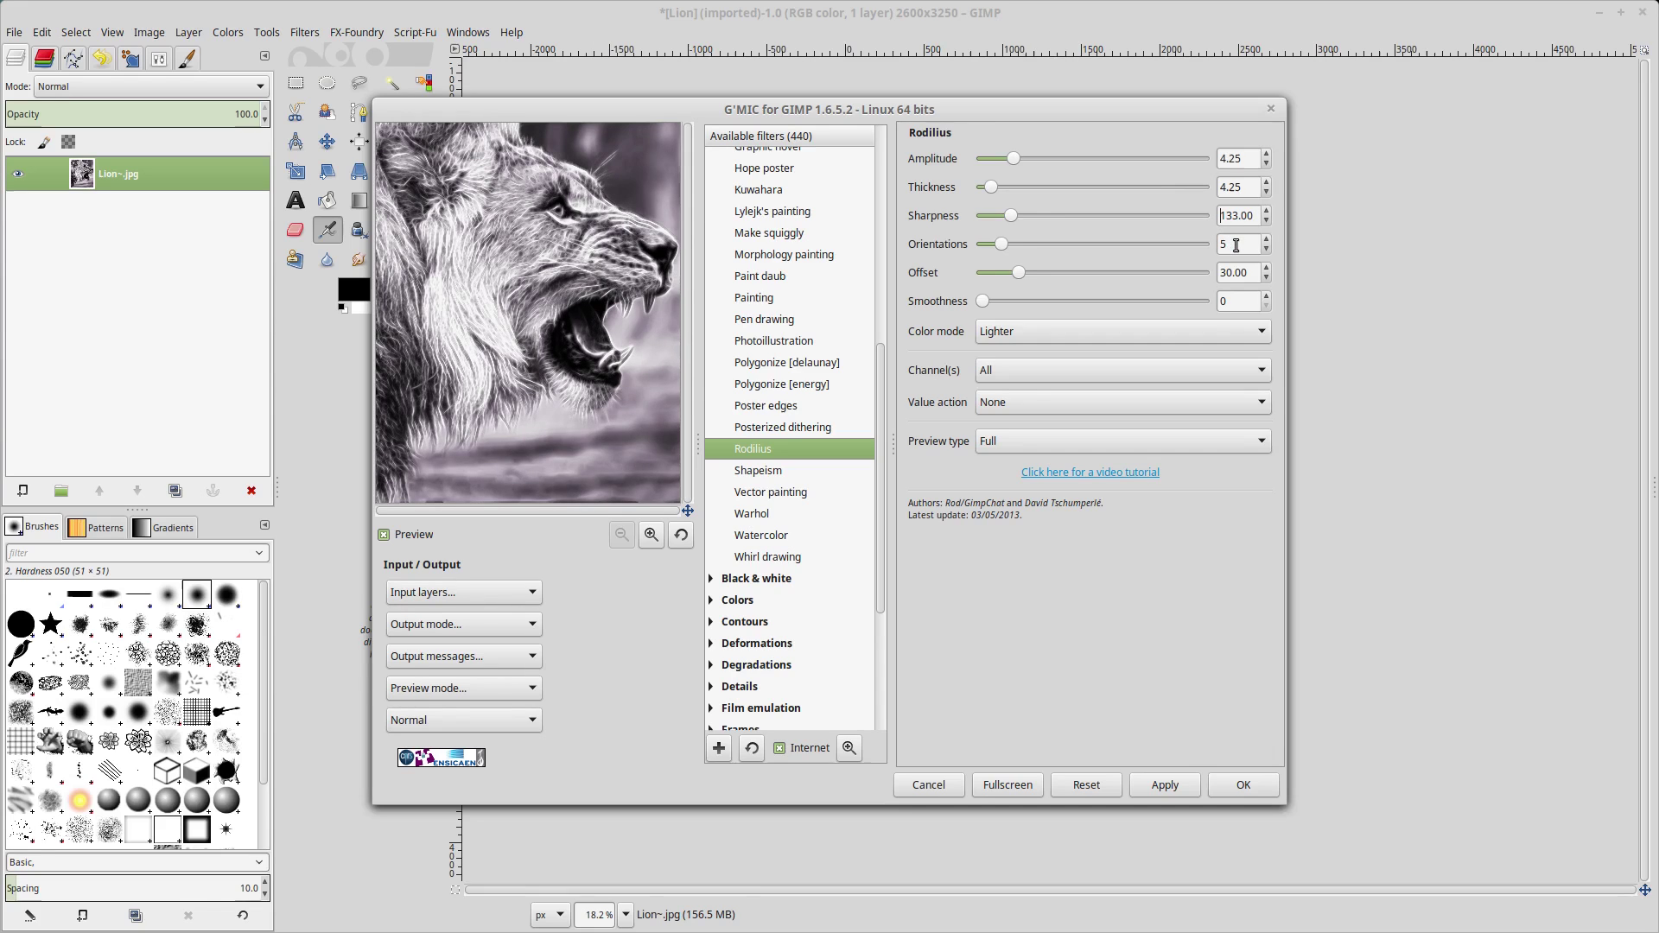
{"action": "left_click_drag", "start_coordinate": [1236, 245], "coordinate": [1185, 245]}
{"action": "type", "text": "14"}
{"action": "key", "text": "Return"}
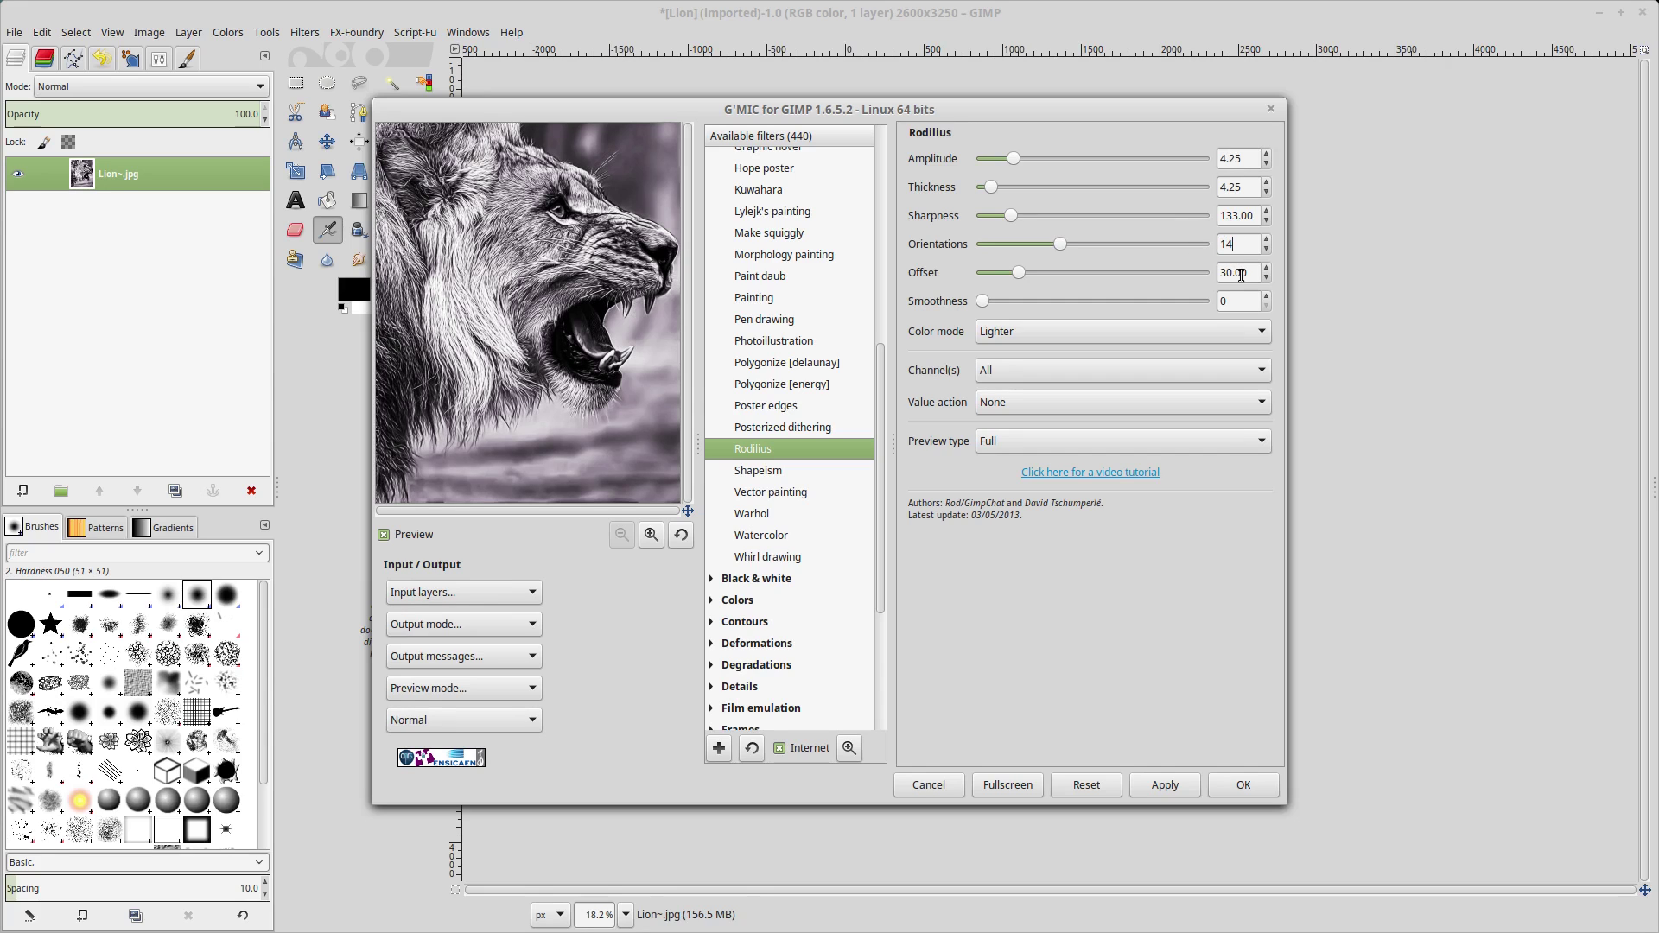
{"action": "left_click_drag", "start_coordinate": [1241, 275], "coordinate": [1176, 272]}
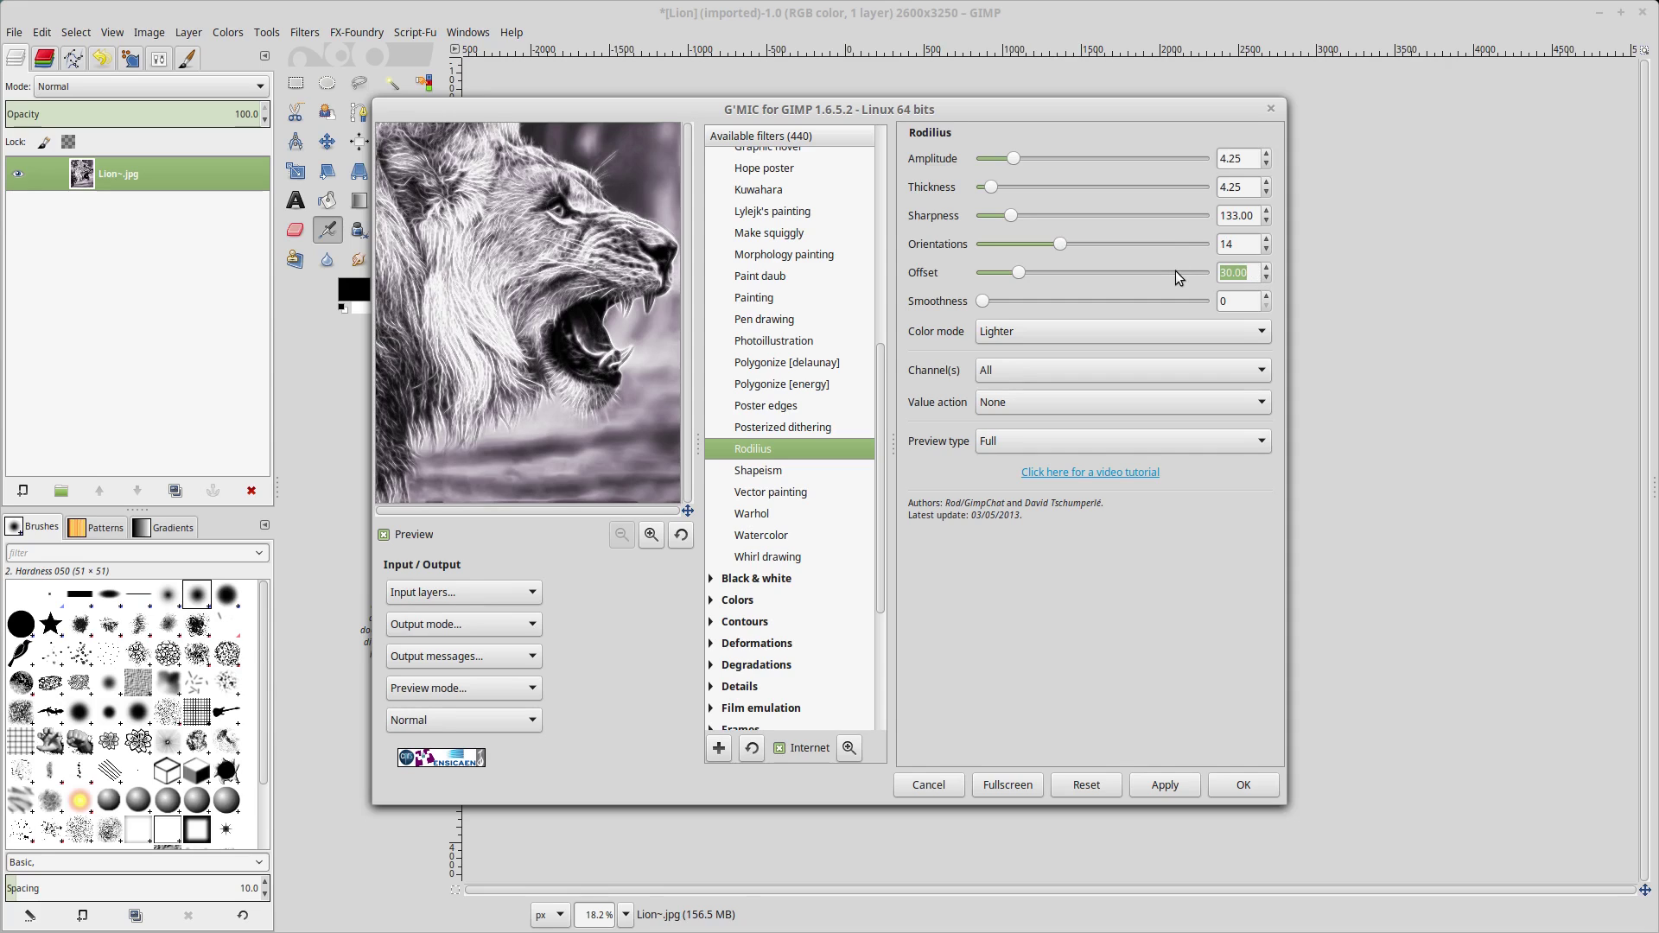
{"action": "type", "text": "62"}
{"action": "key", "text": "Return"}
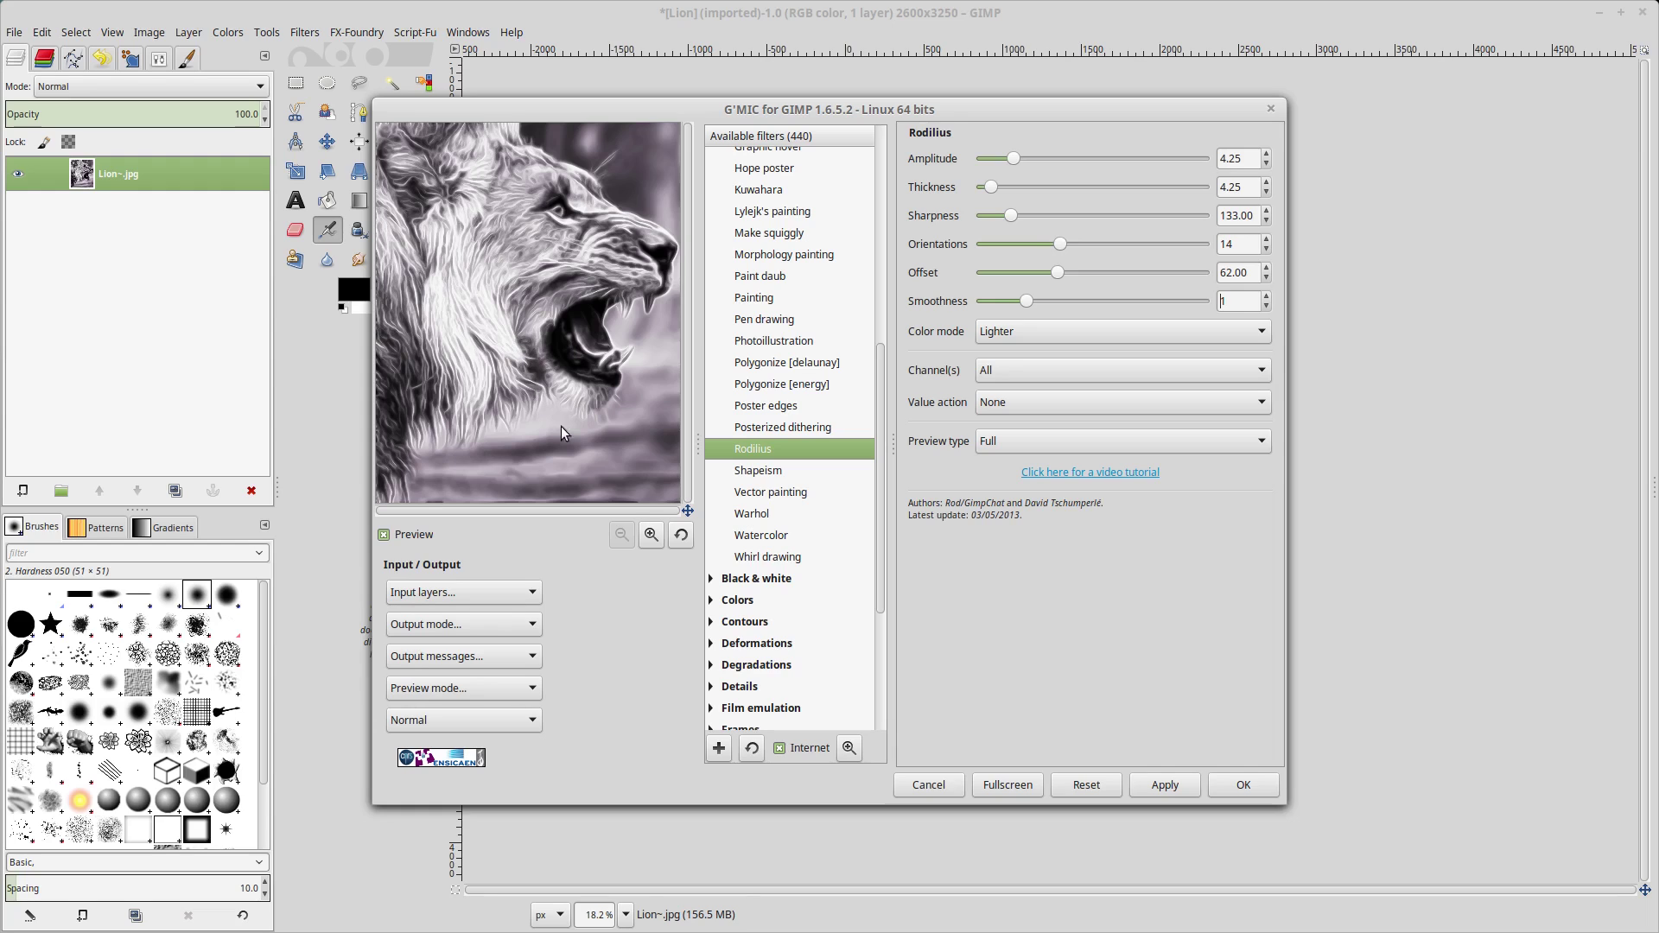
{"action": "left_click", "coordinate": [1244, 785]}
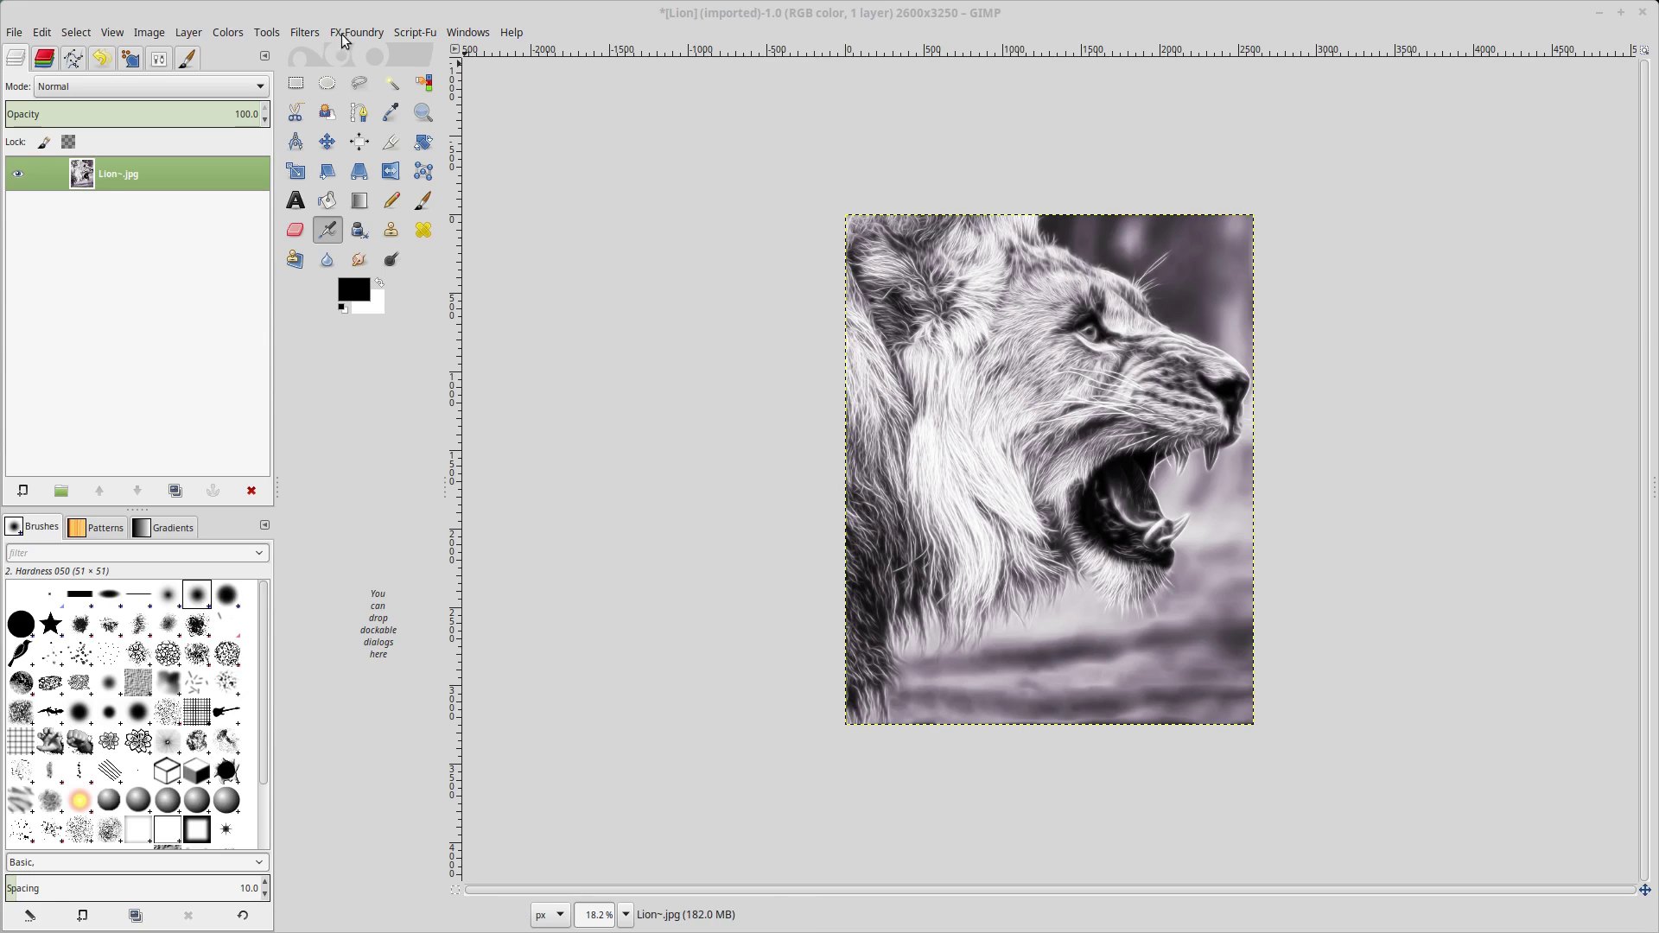
Step: Pick Sequences > Edges on fire in G'MIC to preview fiery streaks on the lion
{"action": "left_click", "coordinate": [305, 35]}
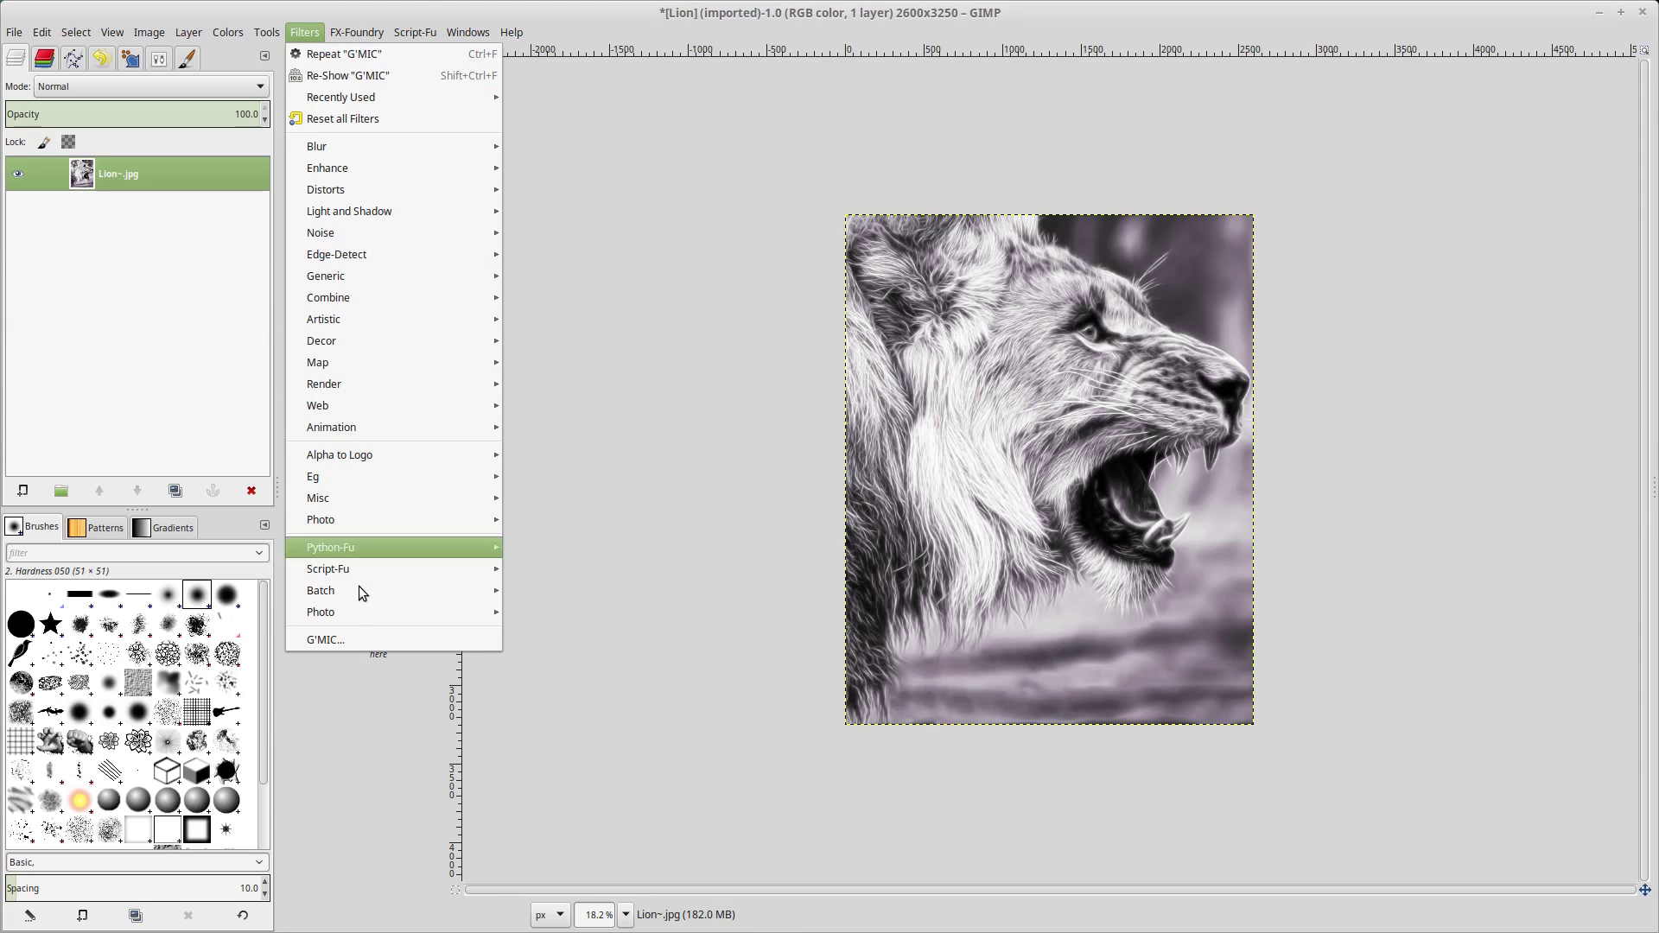
{"action": "left_click", "coordinate": [347, 645]}
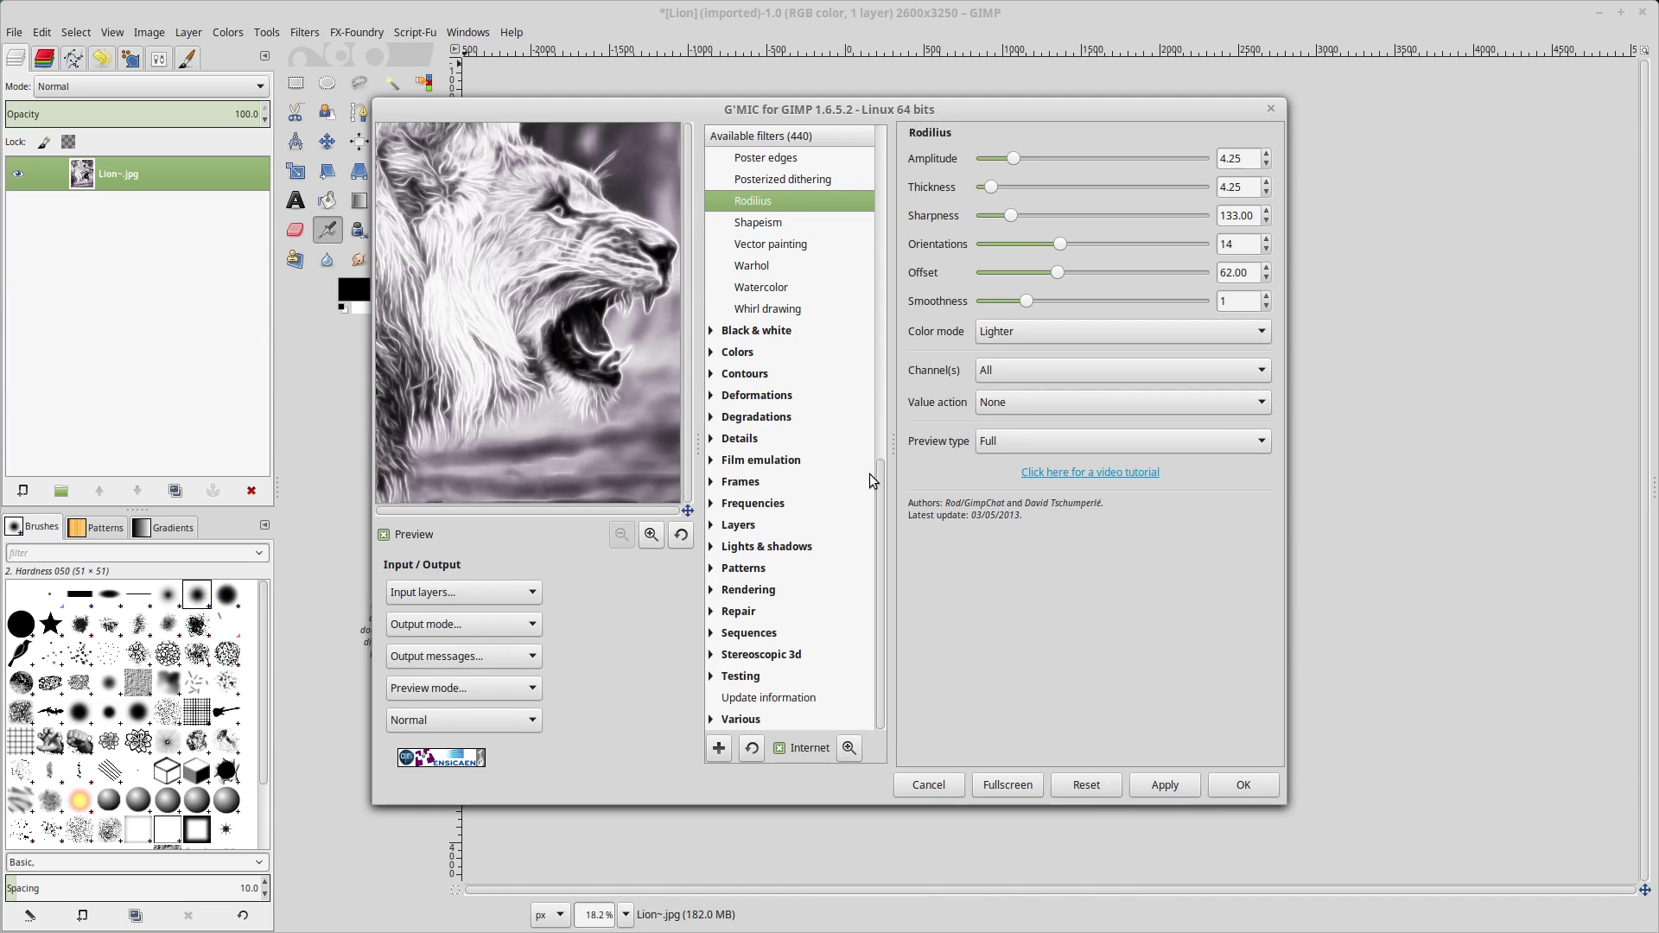
{"action": "left_click", "coordinate": [713, 633]}
{"action": "left_click_drag", "start_coordinate": [874, 506], "coordinate": [877, 610]}
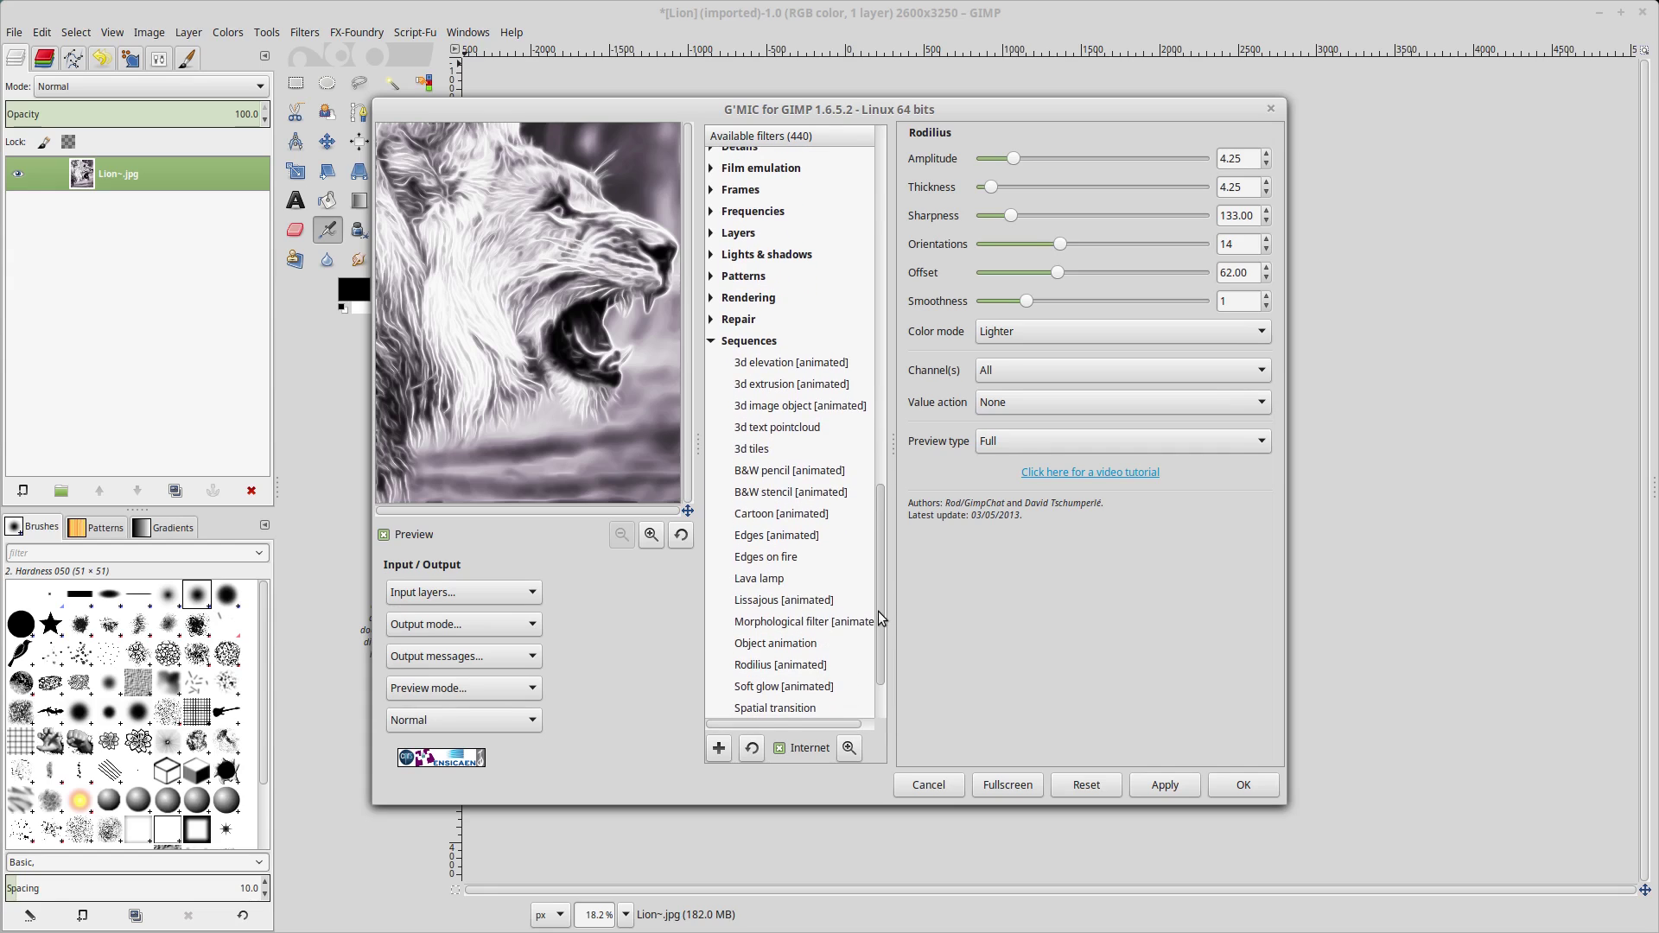
{"action": "left_click", "coordinate": [773, 559]}
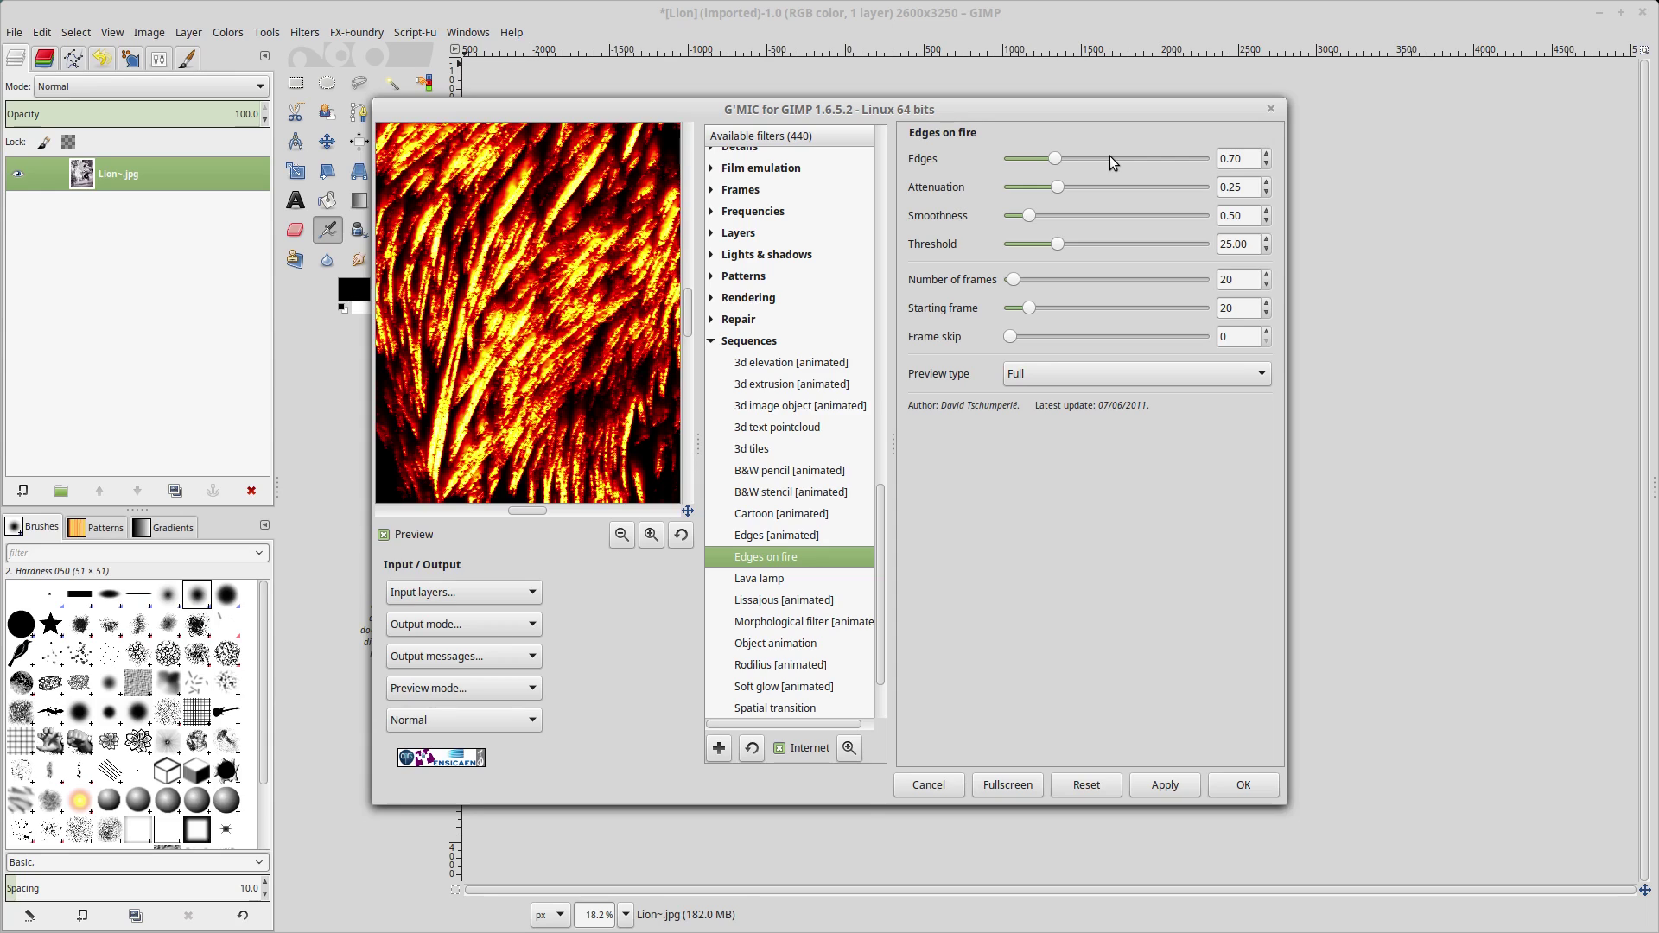
Step: Set Edges to 0.32 and Smoothness to 0.00
{"action": "left_click", "coordinate": [1267, 154]}
{"action": "left_click_drag", "start_coordinate": [1245, 158], "coordinate": [1197, 154]}
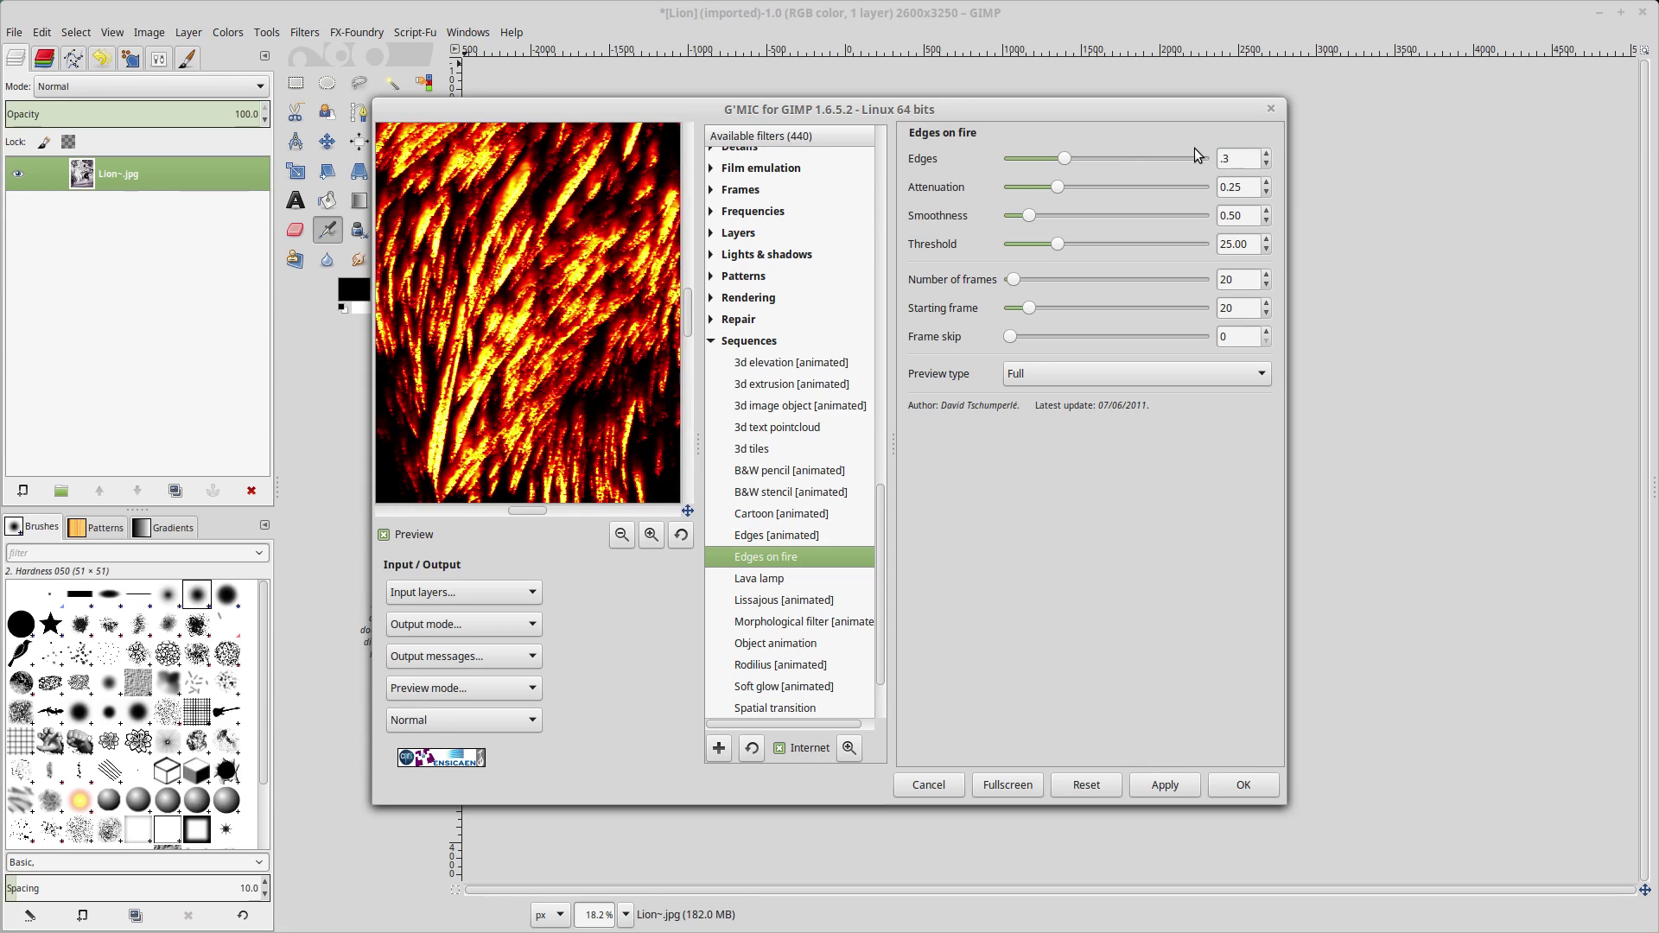
{"action": "type", "text": ".32"}
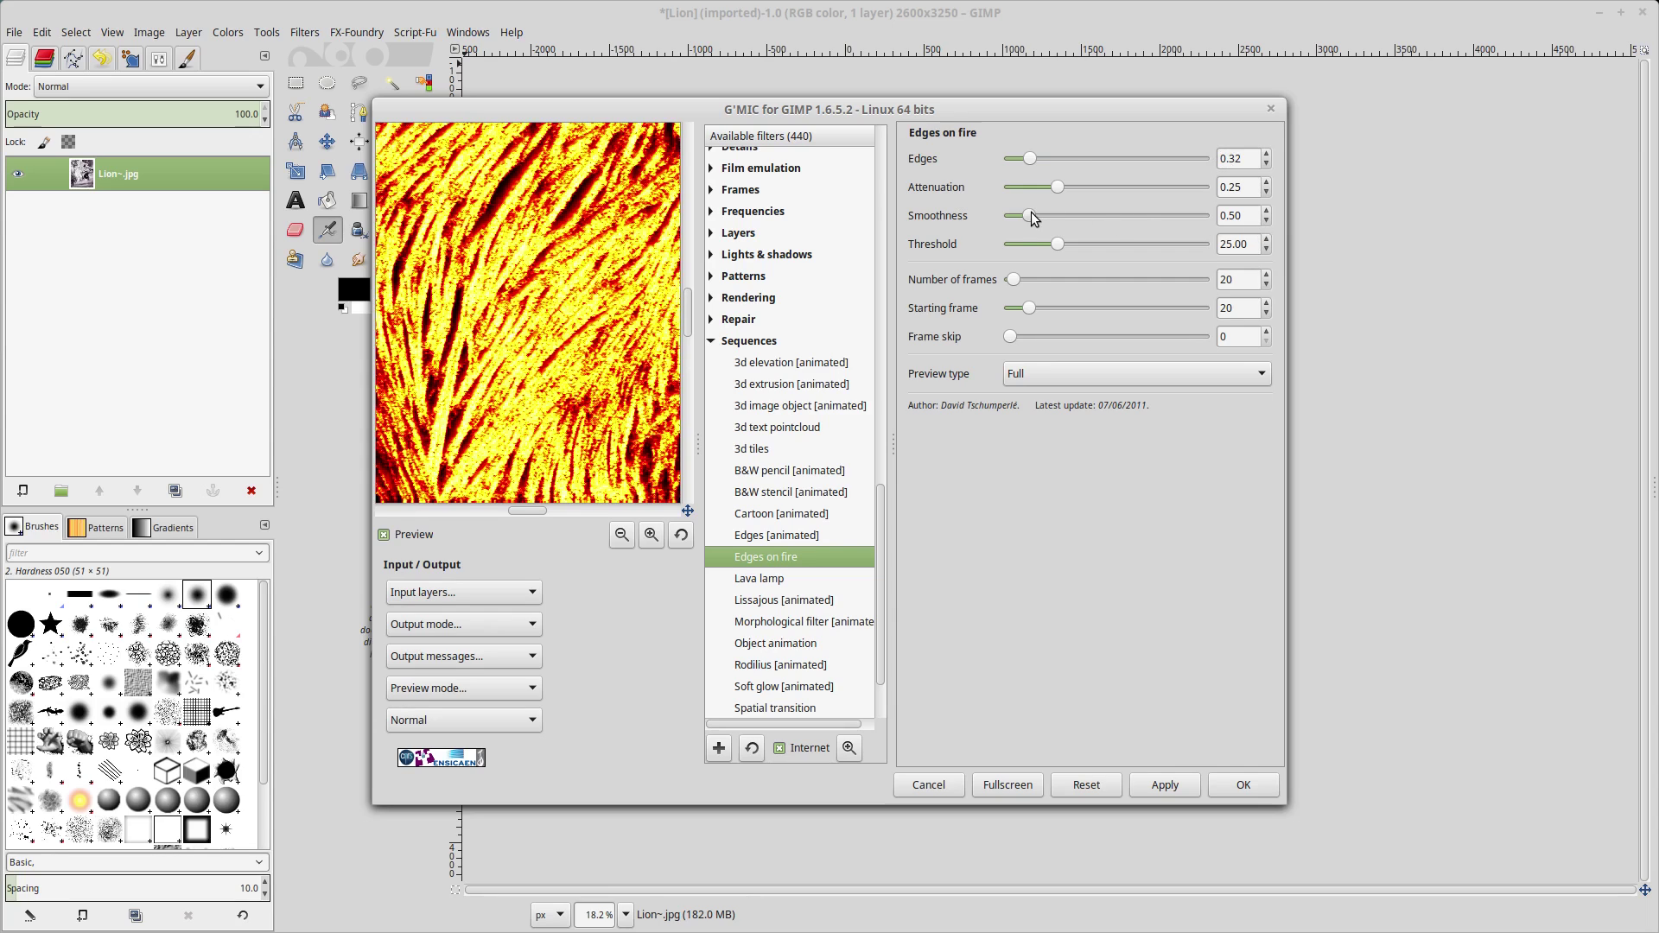
{"action": "left_click_drag", "start_coordinate": [1030, 215], "coordinate": [967, 228]}
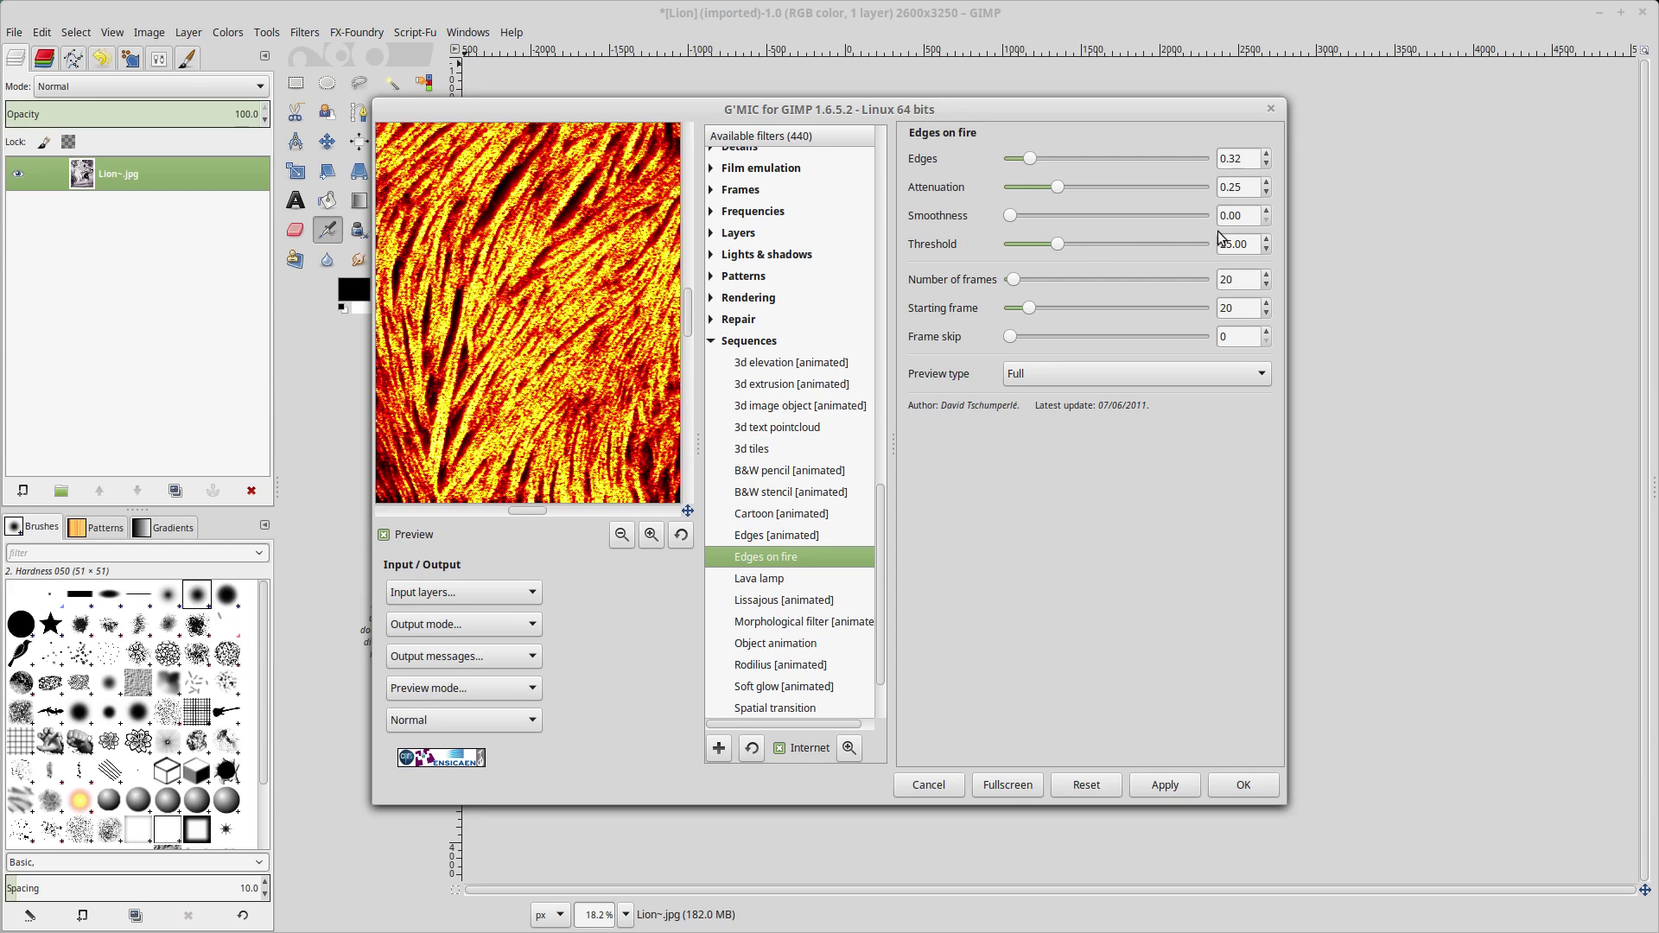
Step: Set the Threshold to 14
{"action": "left_click", "coordinate": [1247, 245]}
{"action": "key", "text": "BackSpace"}
{"action": "type", "text": "14"}
{"action": "key", "text": "Return"}
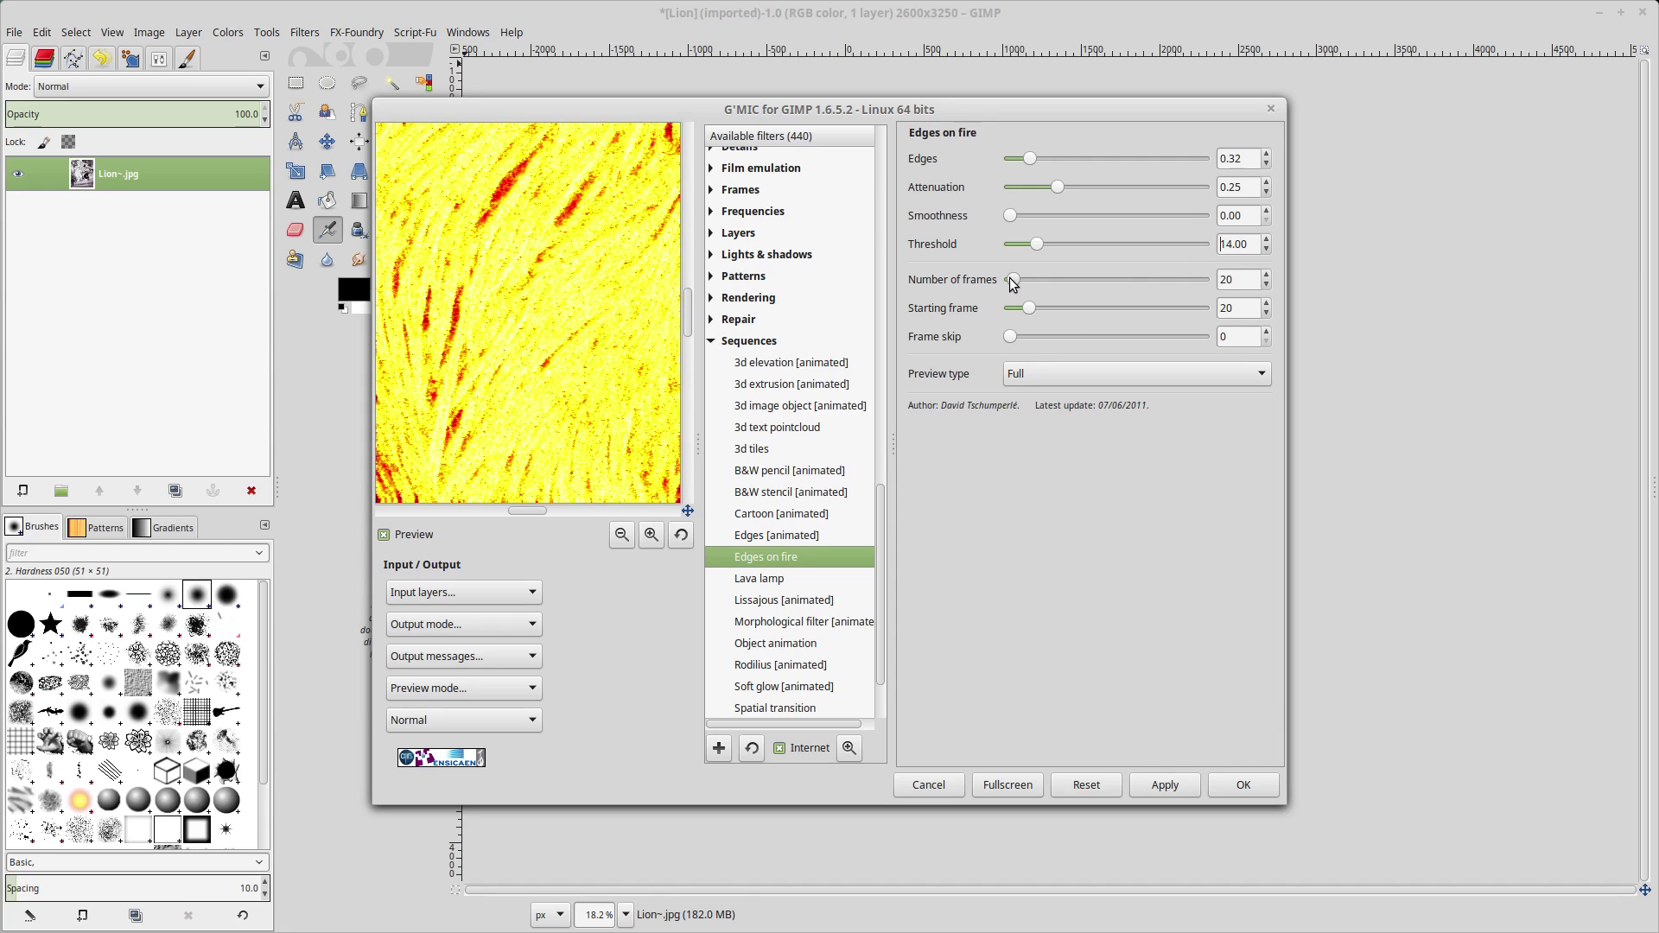
Step: Set Number of frames to 1 and Starting frame to 3, then pan the preview
{"action": "left_click_drag", "start_coordinate": [1013, 280], "coordinate": [979, 285]}
{"action": "left_click_drag", "start_coordinate": [1029, 316], "coordinate": [1016, 321]}
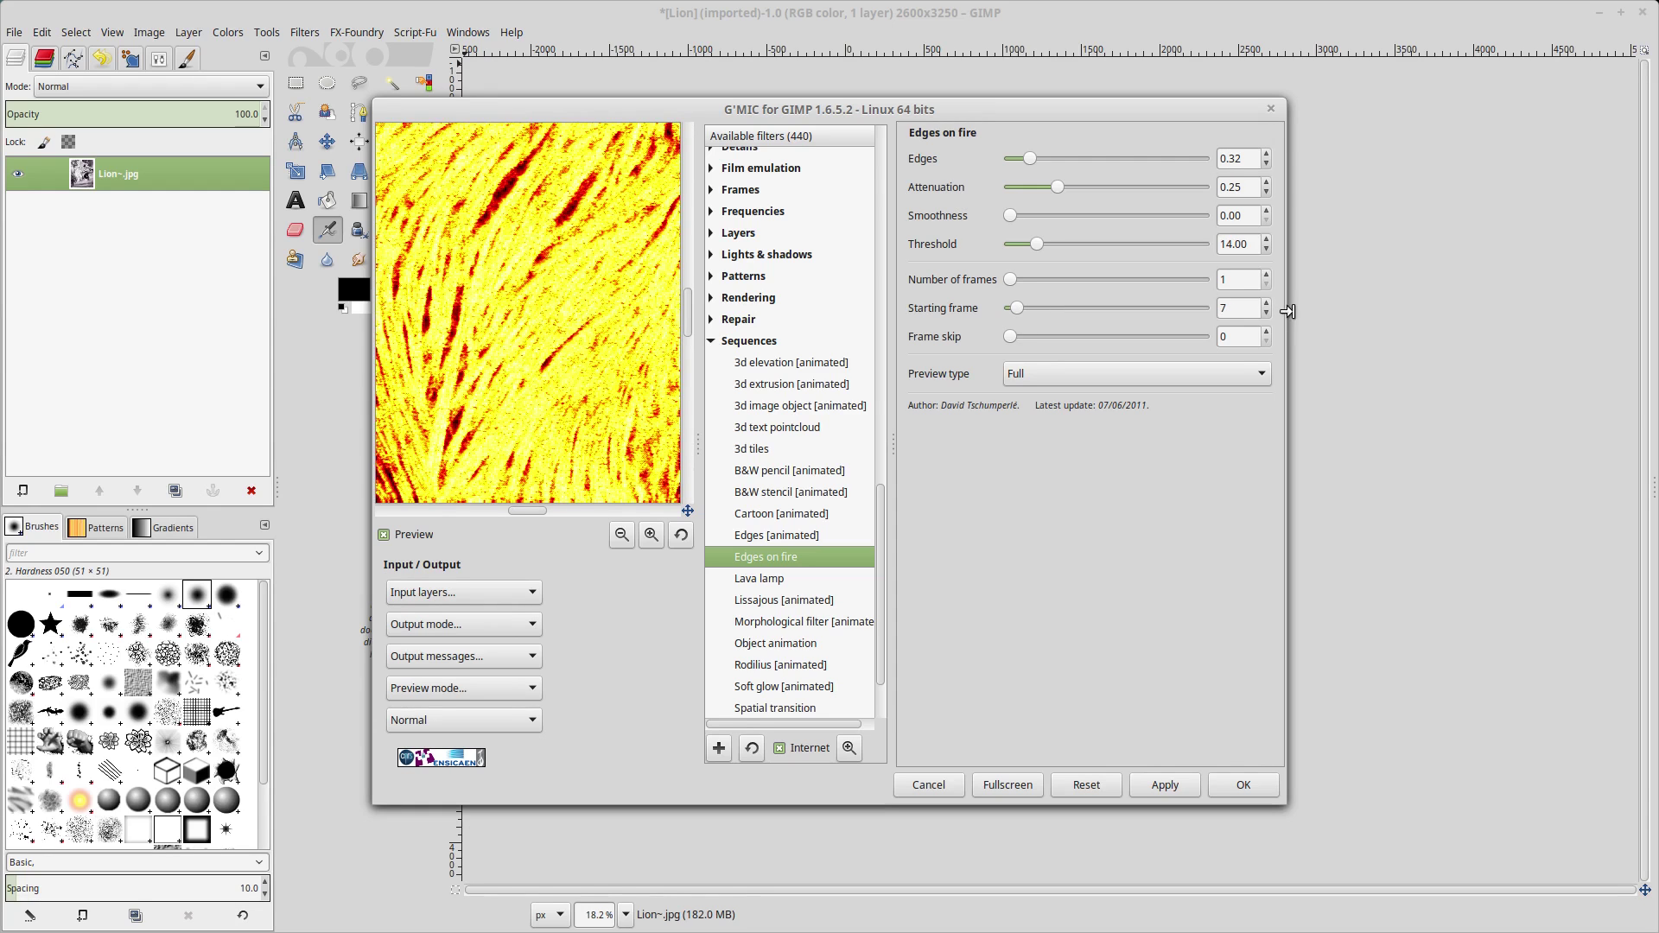
{"action": "left_click_drag", "start_coordinate": [1235, 308], "coordinate": [1208, 314]}
{"action": "type", "text": "3"}
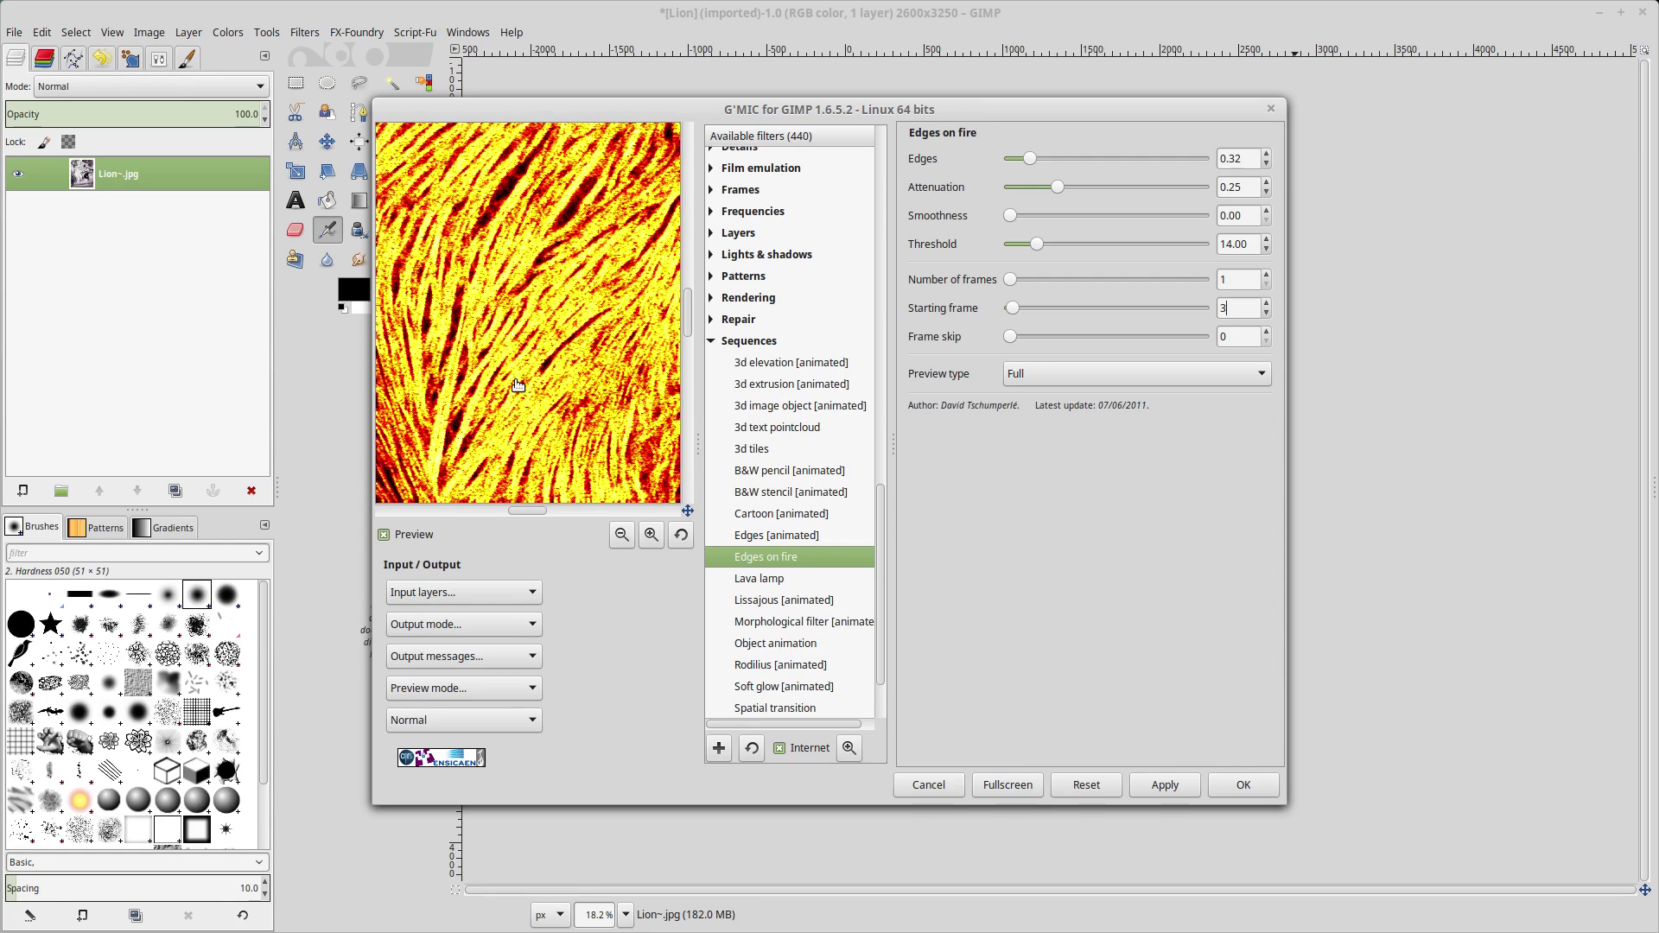
{"action": "left_click_drag", "start_coordinate": [541, 506], "coordinate": [579, 503]}
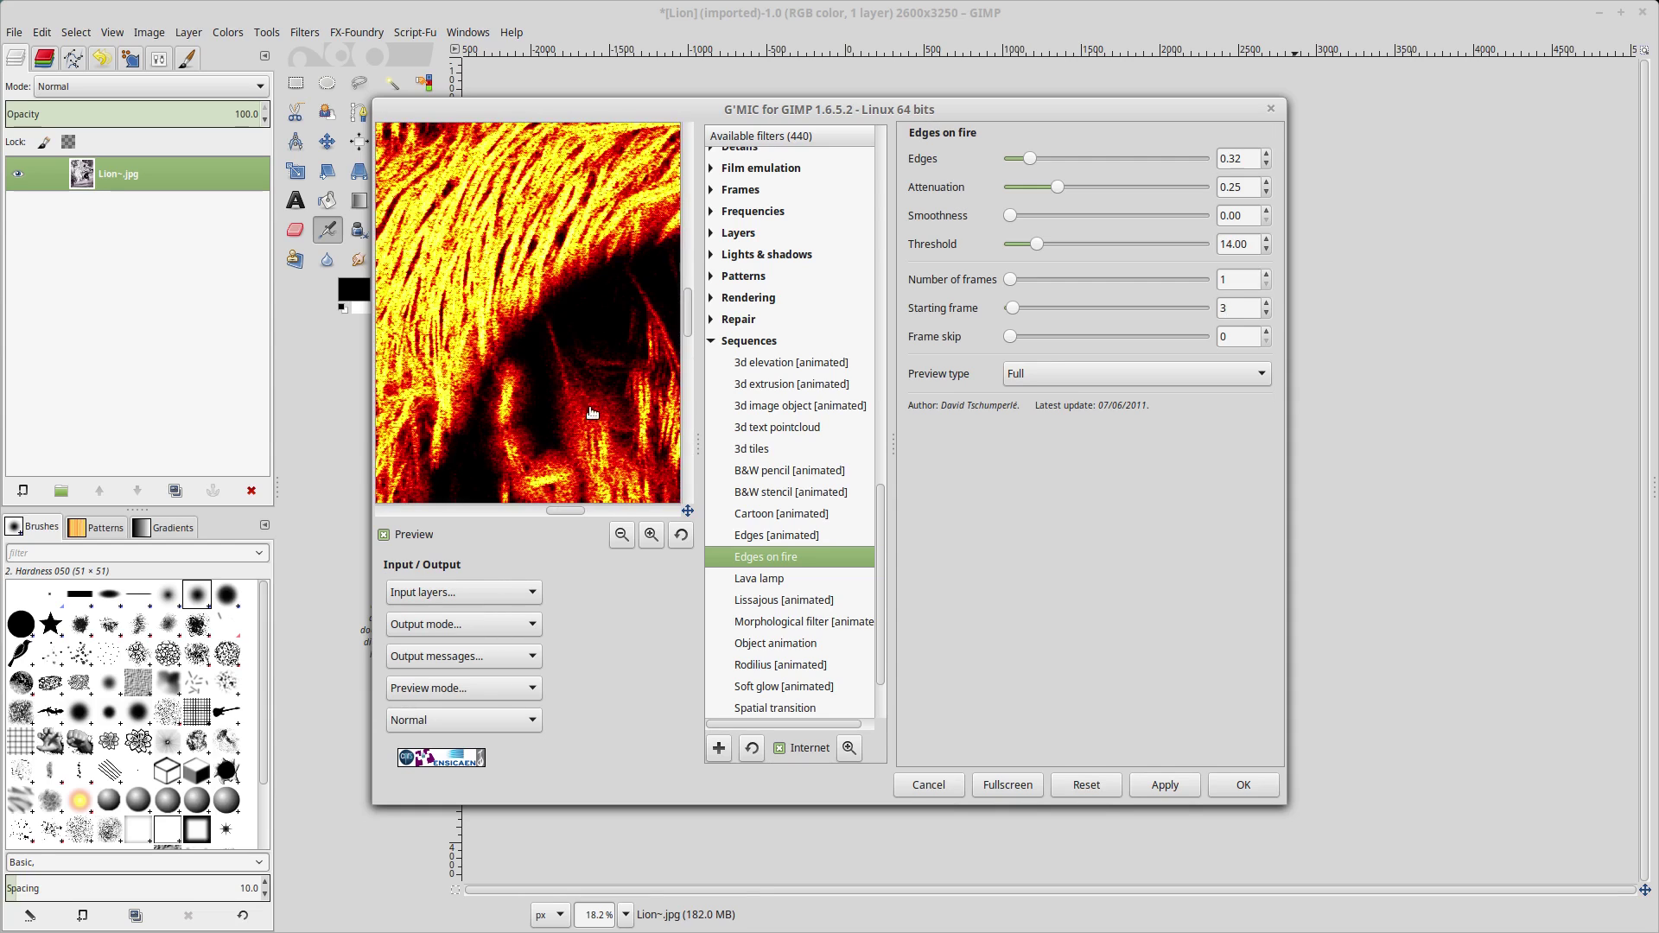
{"action": "left_click_drag", "start_coordinate": [688, 304], "coordinate": [689, 332]}
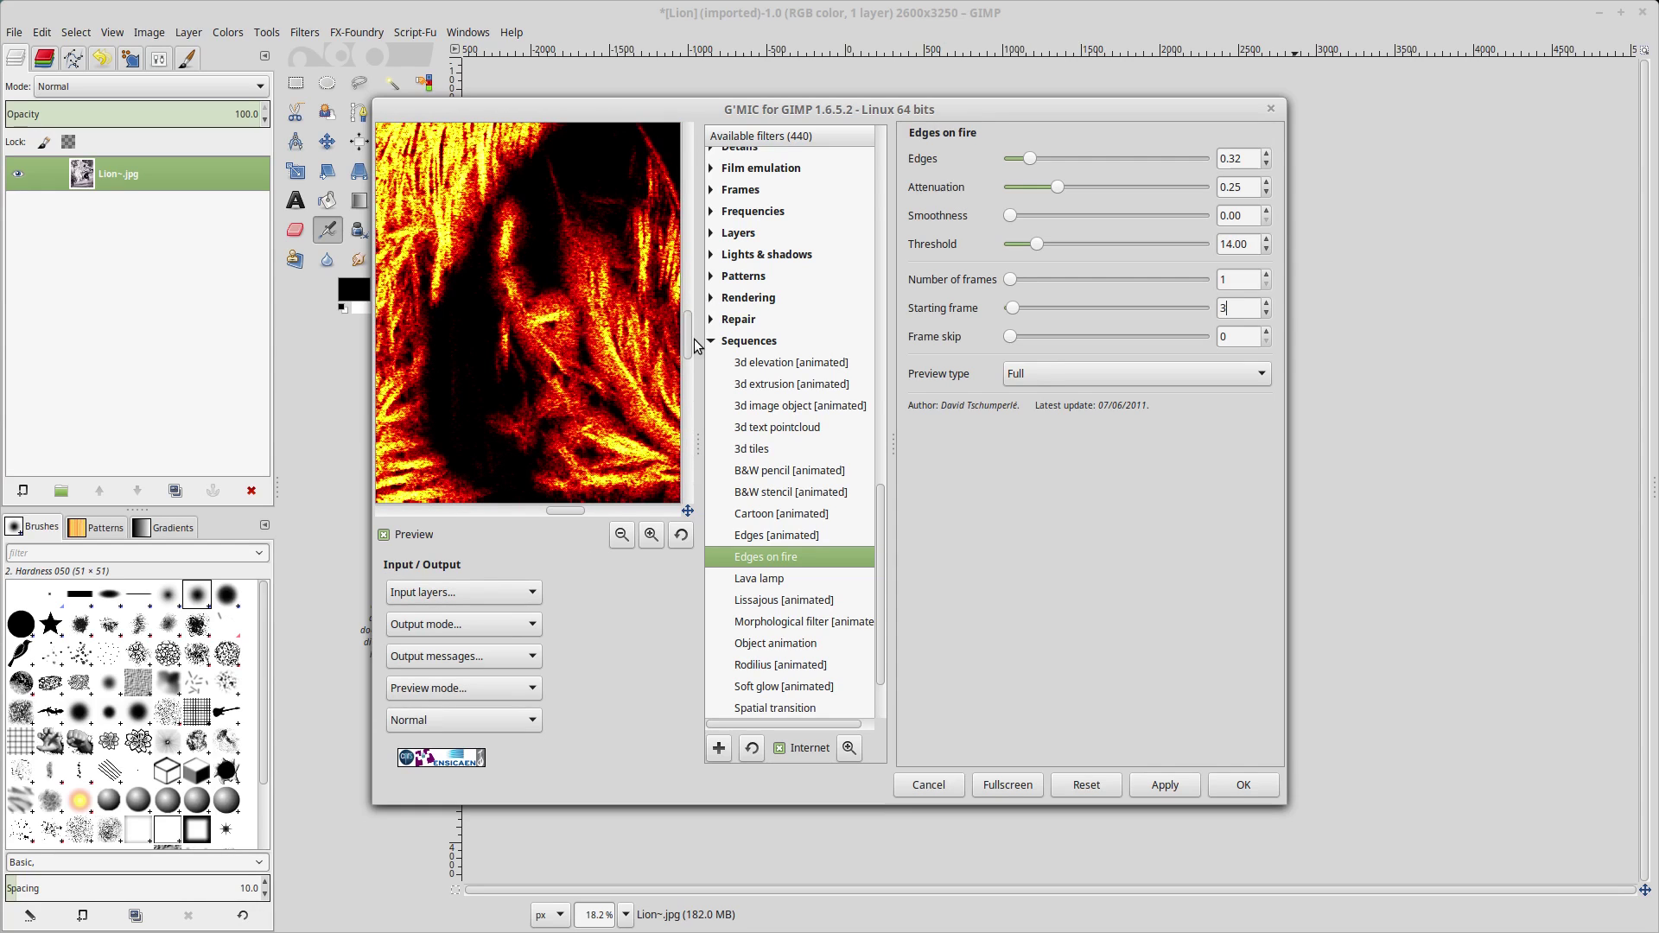
{"action": "left_click_drag", "start_coordinate": [689, 346], "coordinate": [689, 374]}
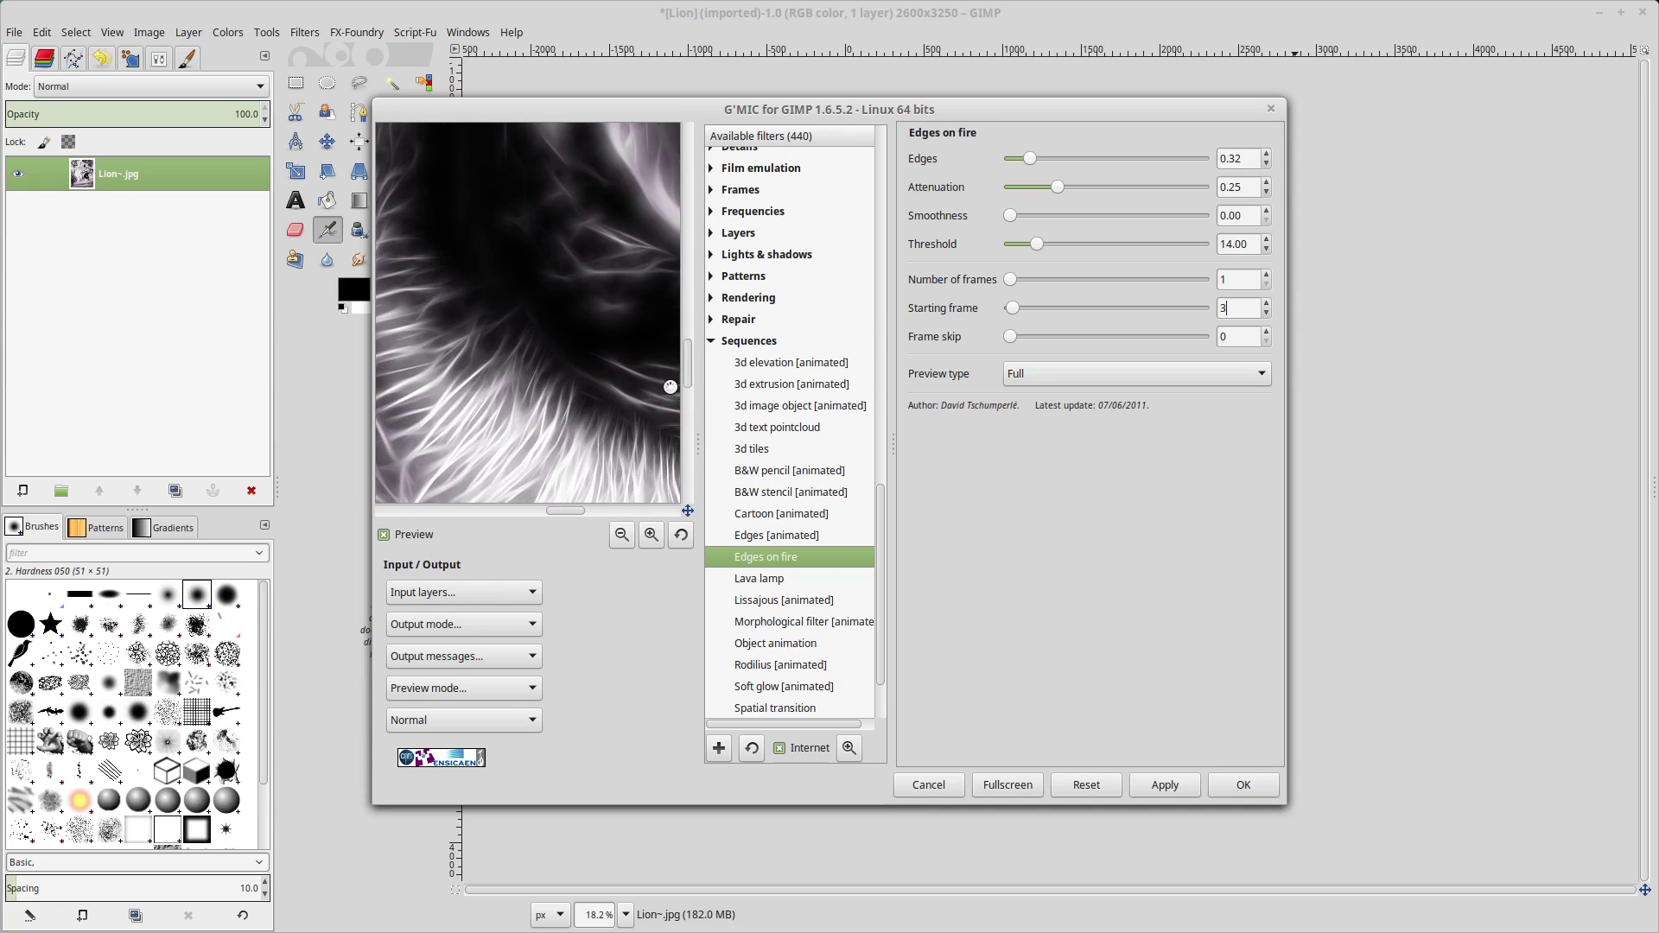
{"action": "left_click_drag", "start_coordinate": [578, 510], "coordinate": [610, 508]}
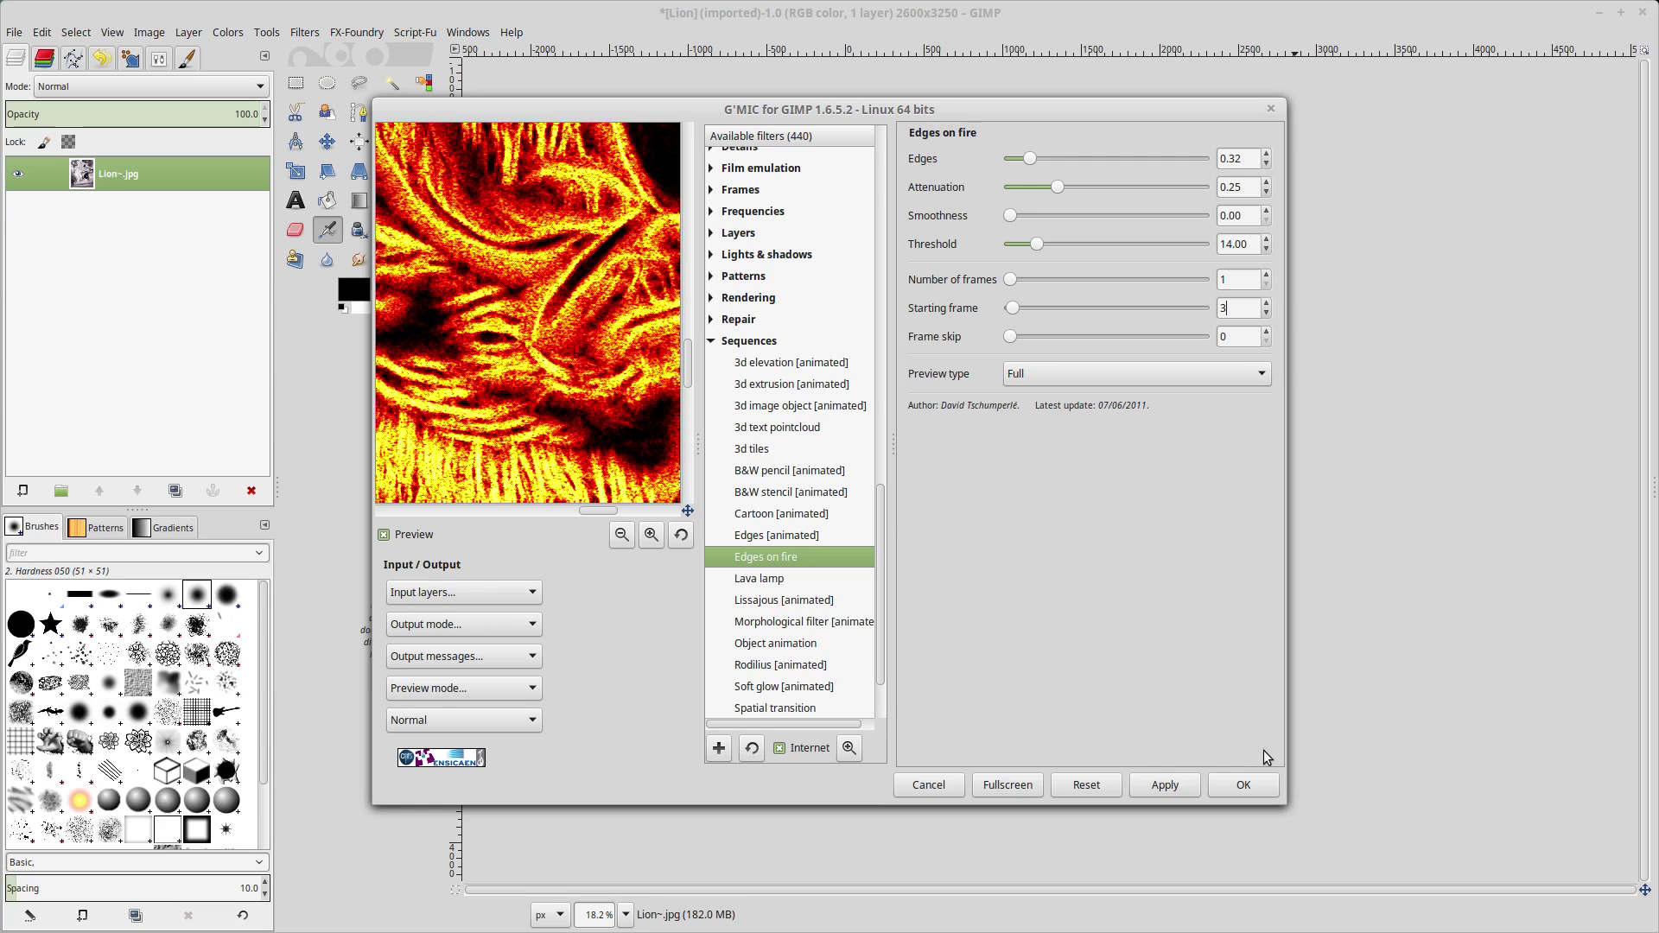
Step: Apply Edges on fire, turning the lion into orange-yellow fire on black
{"action": "left_click", "coordinate": [1242, 785]}
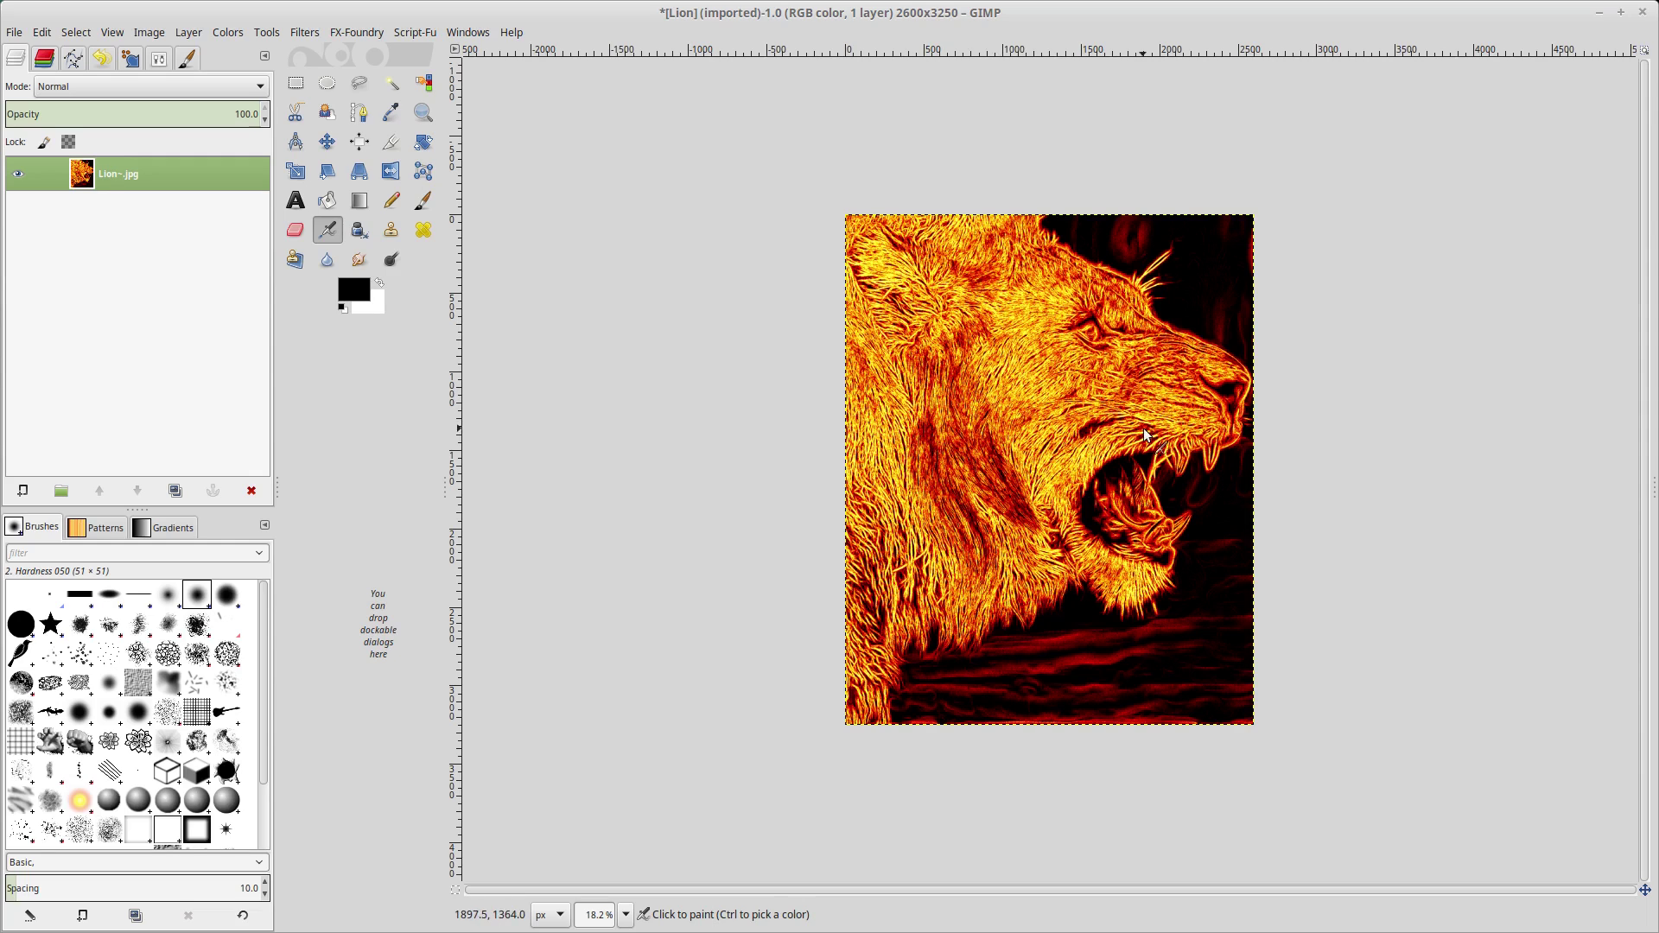
Step: Choose G'MIC's Artistic > Dream smoothing filter and set Iterations to 3
{"action": "left_click", "coordinate": [306, 33]}
{"action": "left_click", "coordinate": [371, 639]}
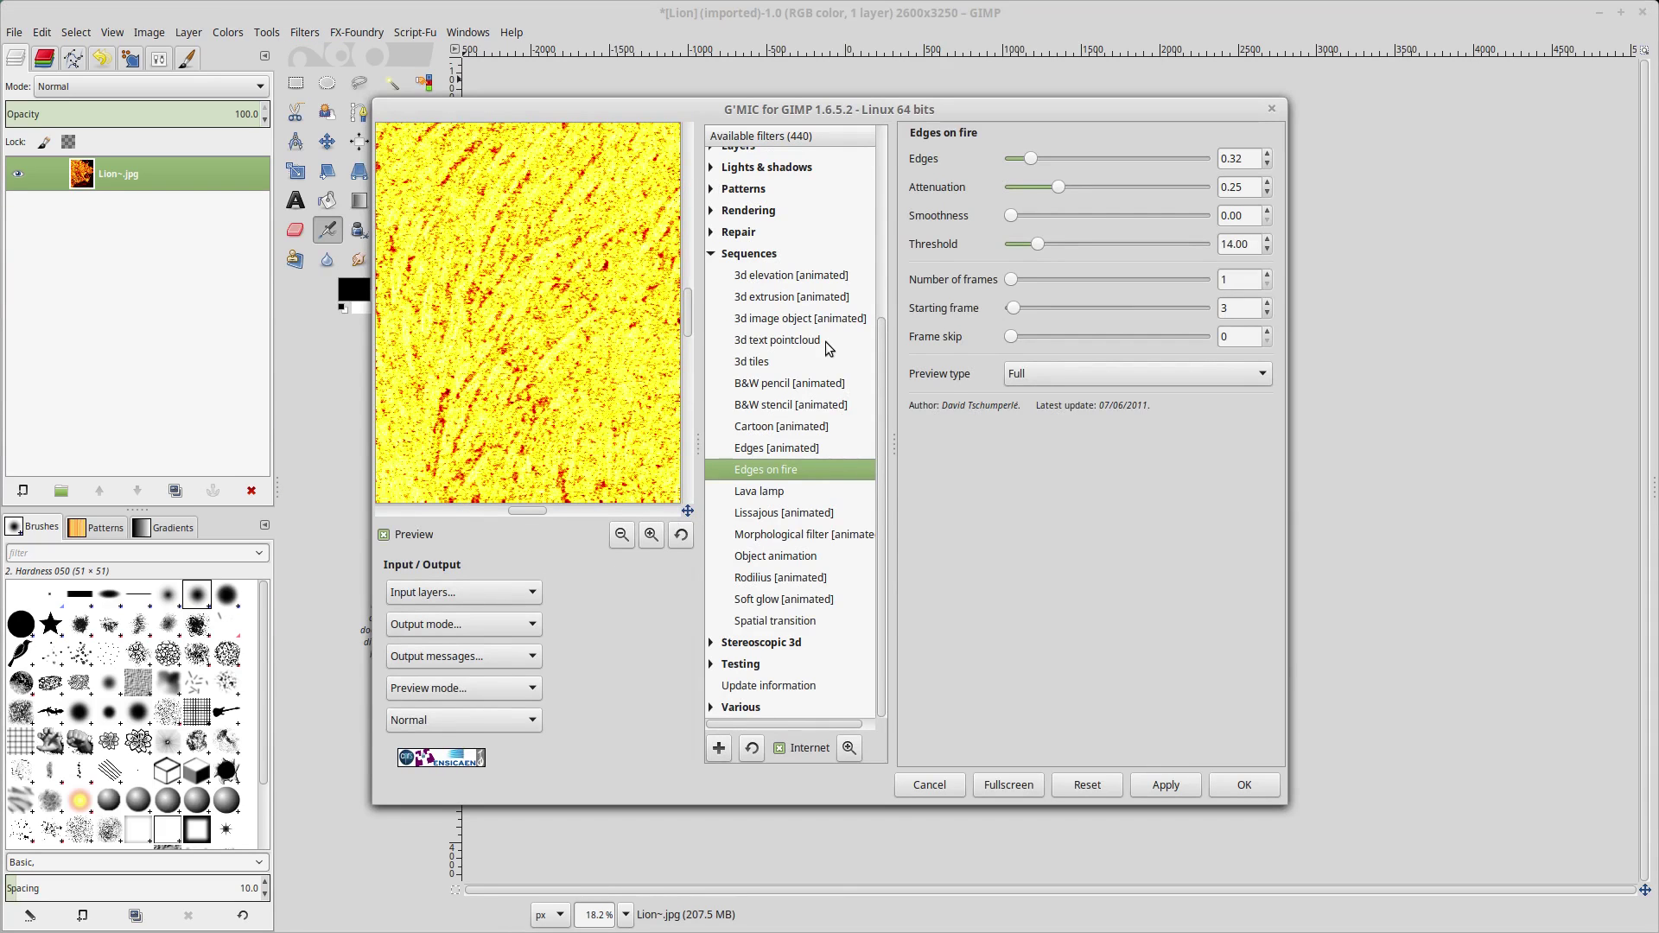
{"action": "scroll", "coordinate": [873, 337], "scroll_direction": "up", "scroll_amount": 2}
{"action": "scroll", "coordinate": [864, 268], "scroll_direction": "up", "scroll_amount": 4}
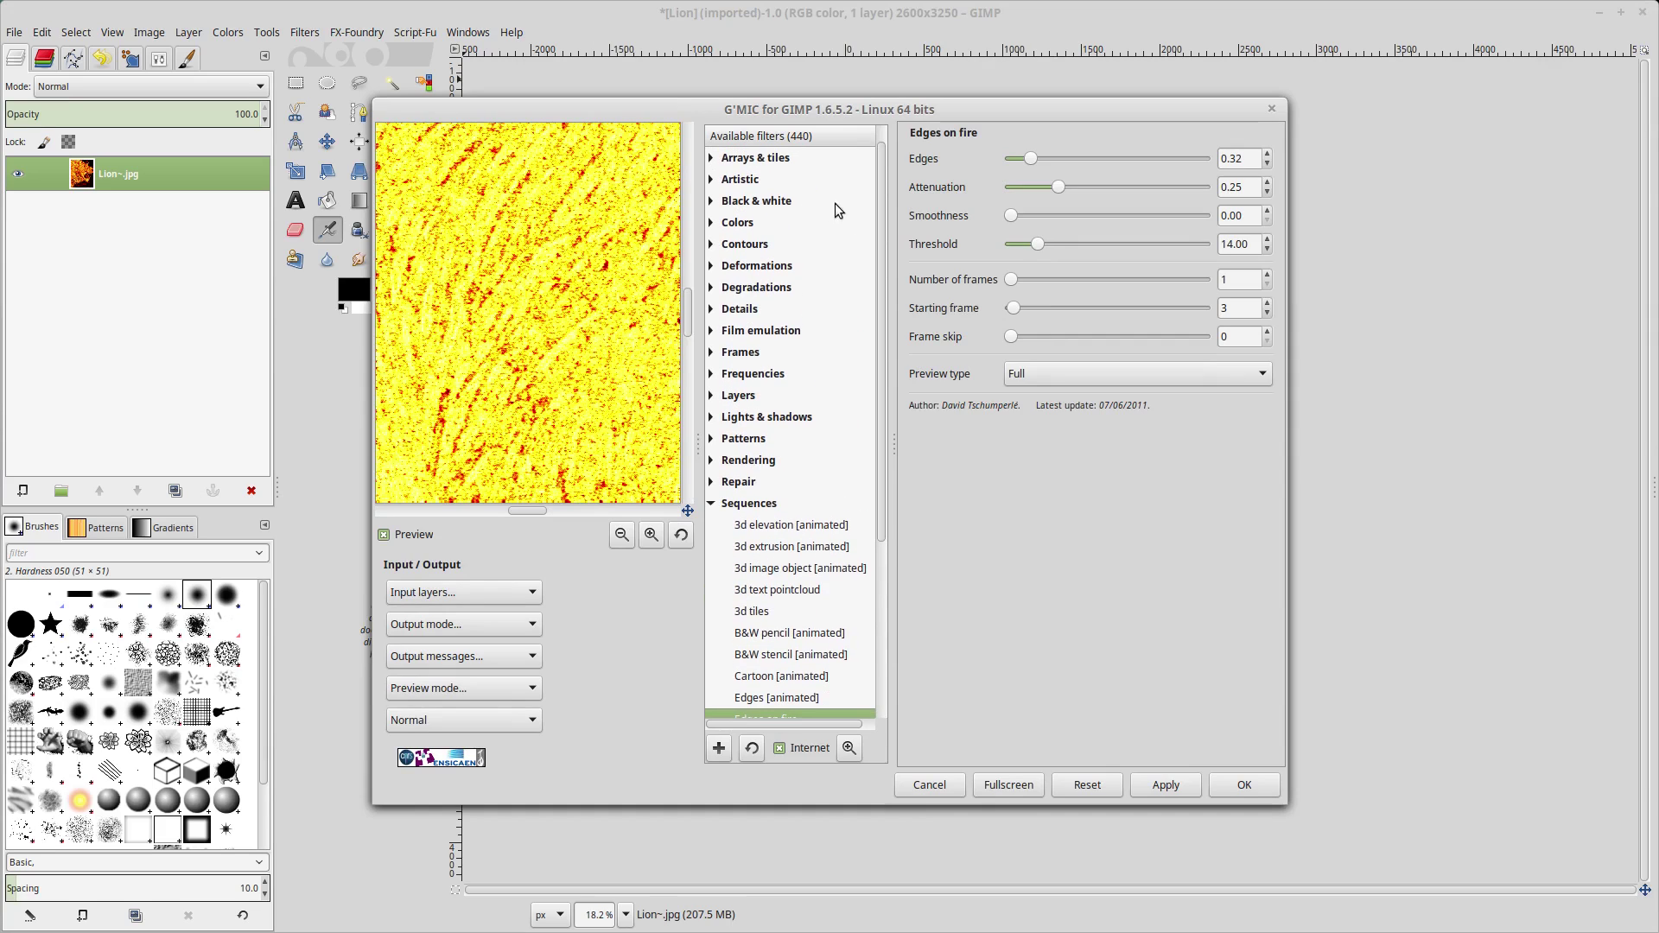
{"action": "left_click", "coordinate": [712, 180]}
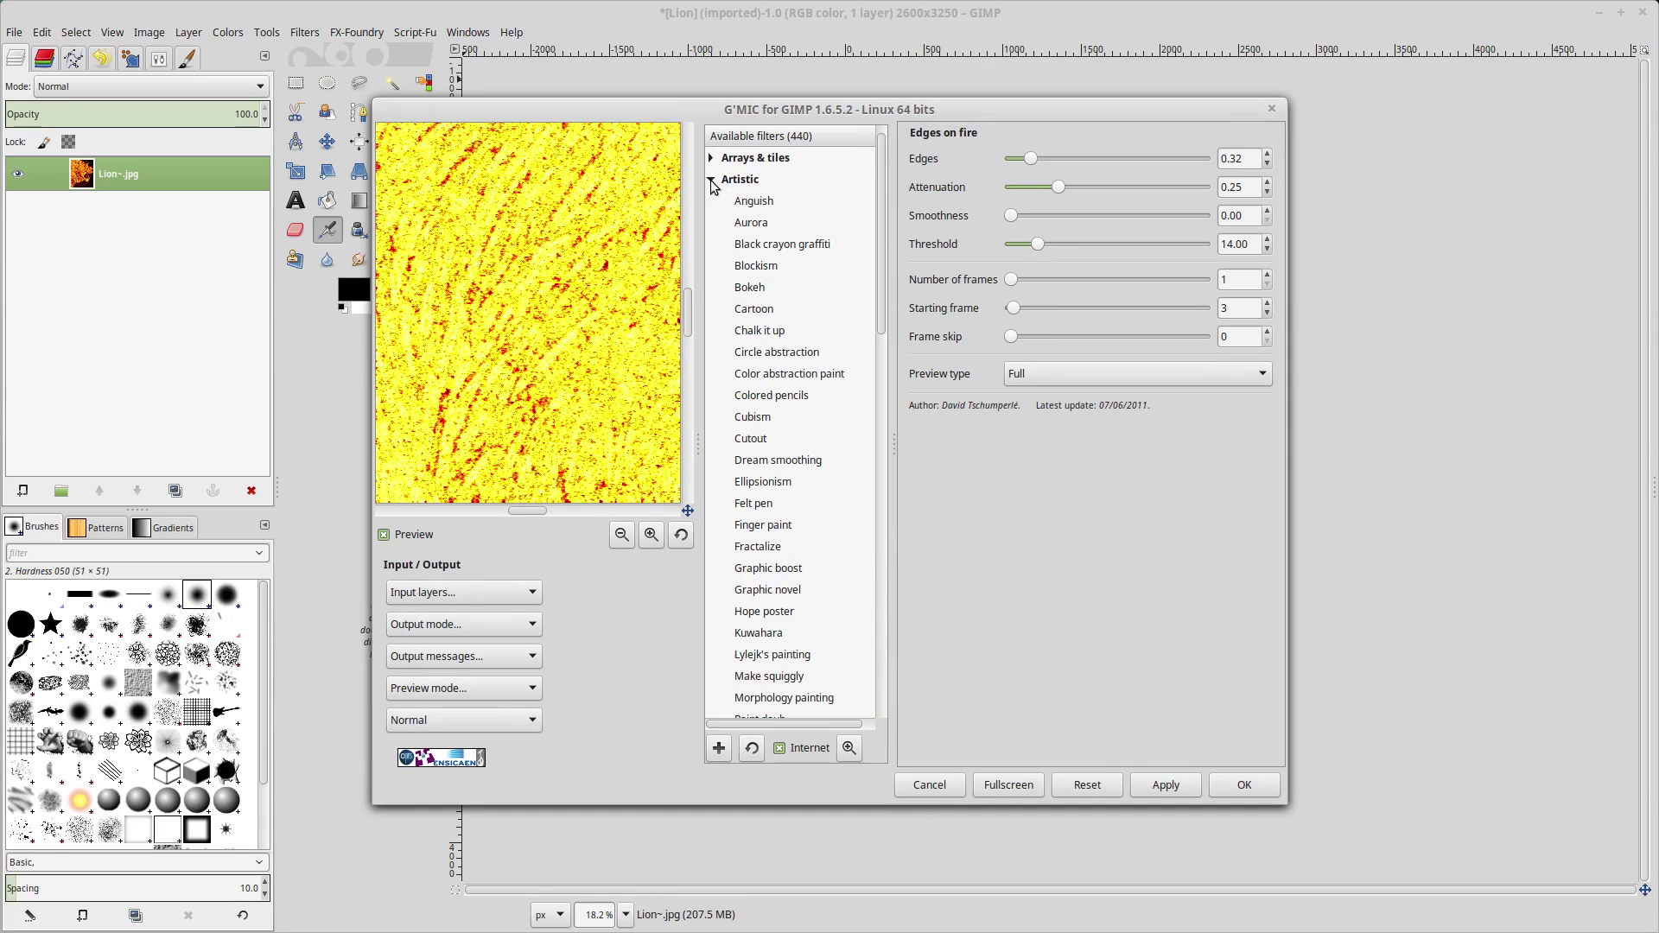
{"action": "left_click", "coordinate": [787, 462]}
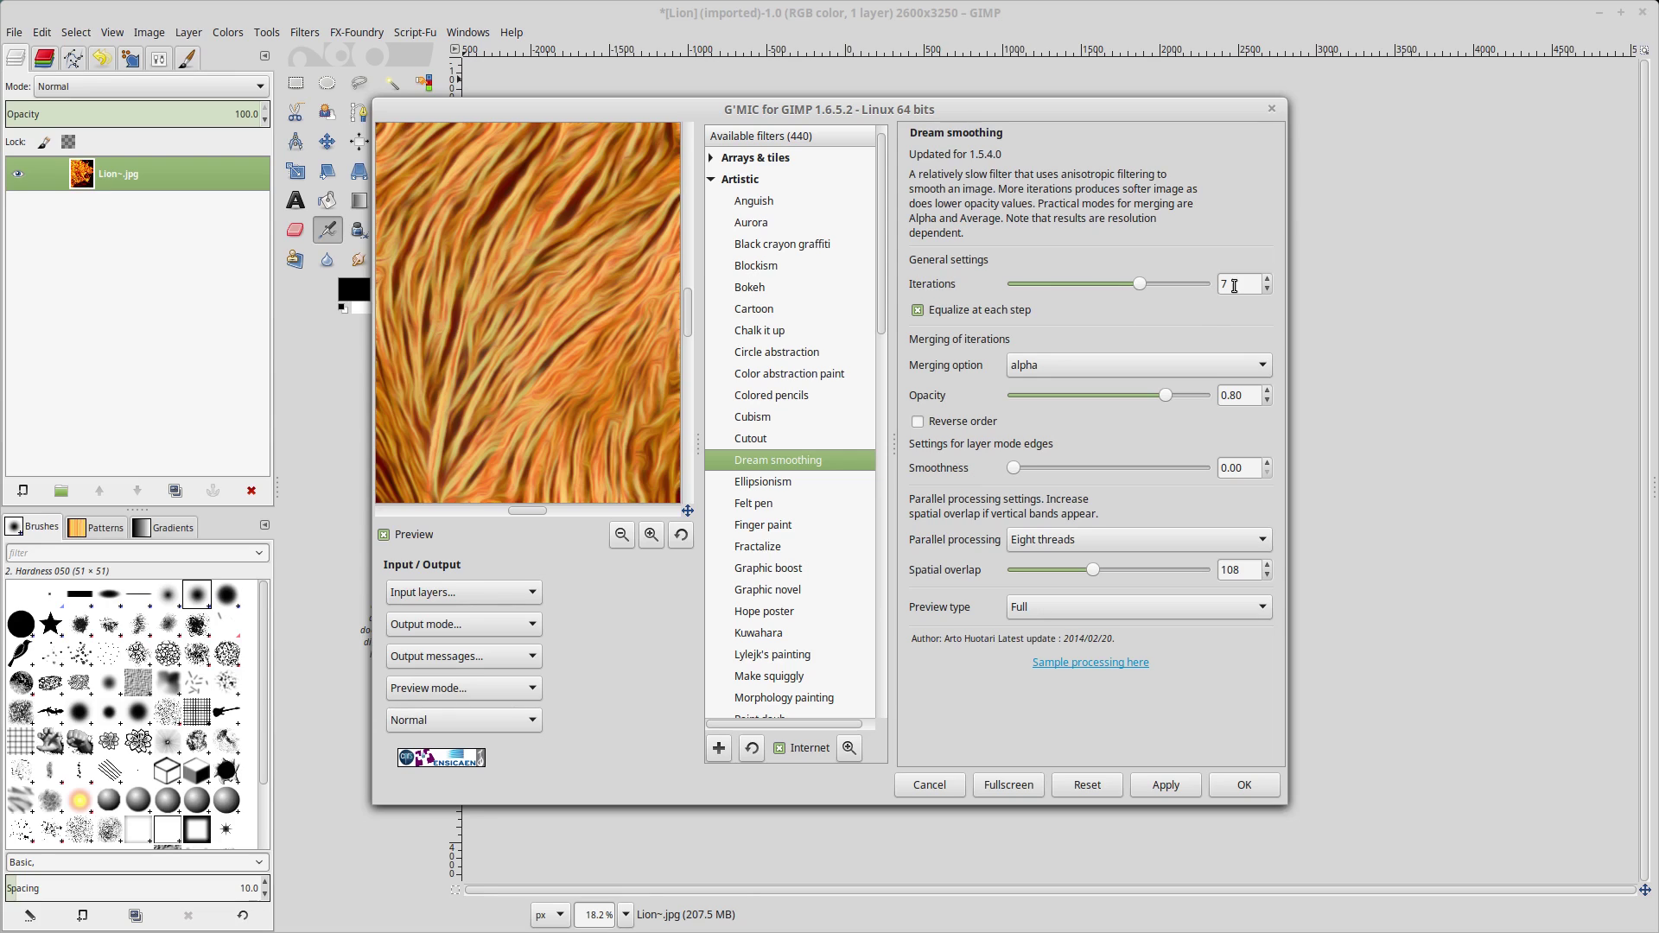
{"action": "left_click_drag", "start_coordinate": [1231, 285], "coordinate": [1206, 280]}
{"action": "type", "text": "3"}
{"action": "key", "text": "Return"}
Step: Apply the 3-iteration Dream smoothing to the fiery lion
{"action": "left_click", "coordinate": [1228, 789]}
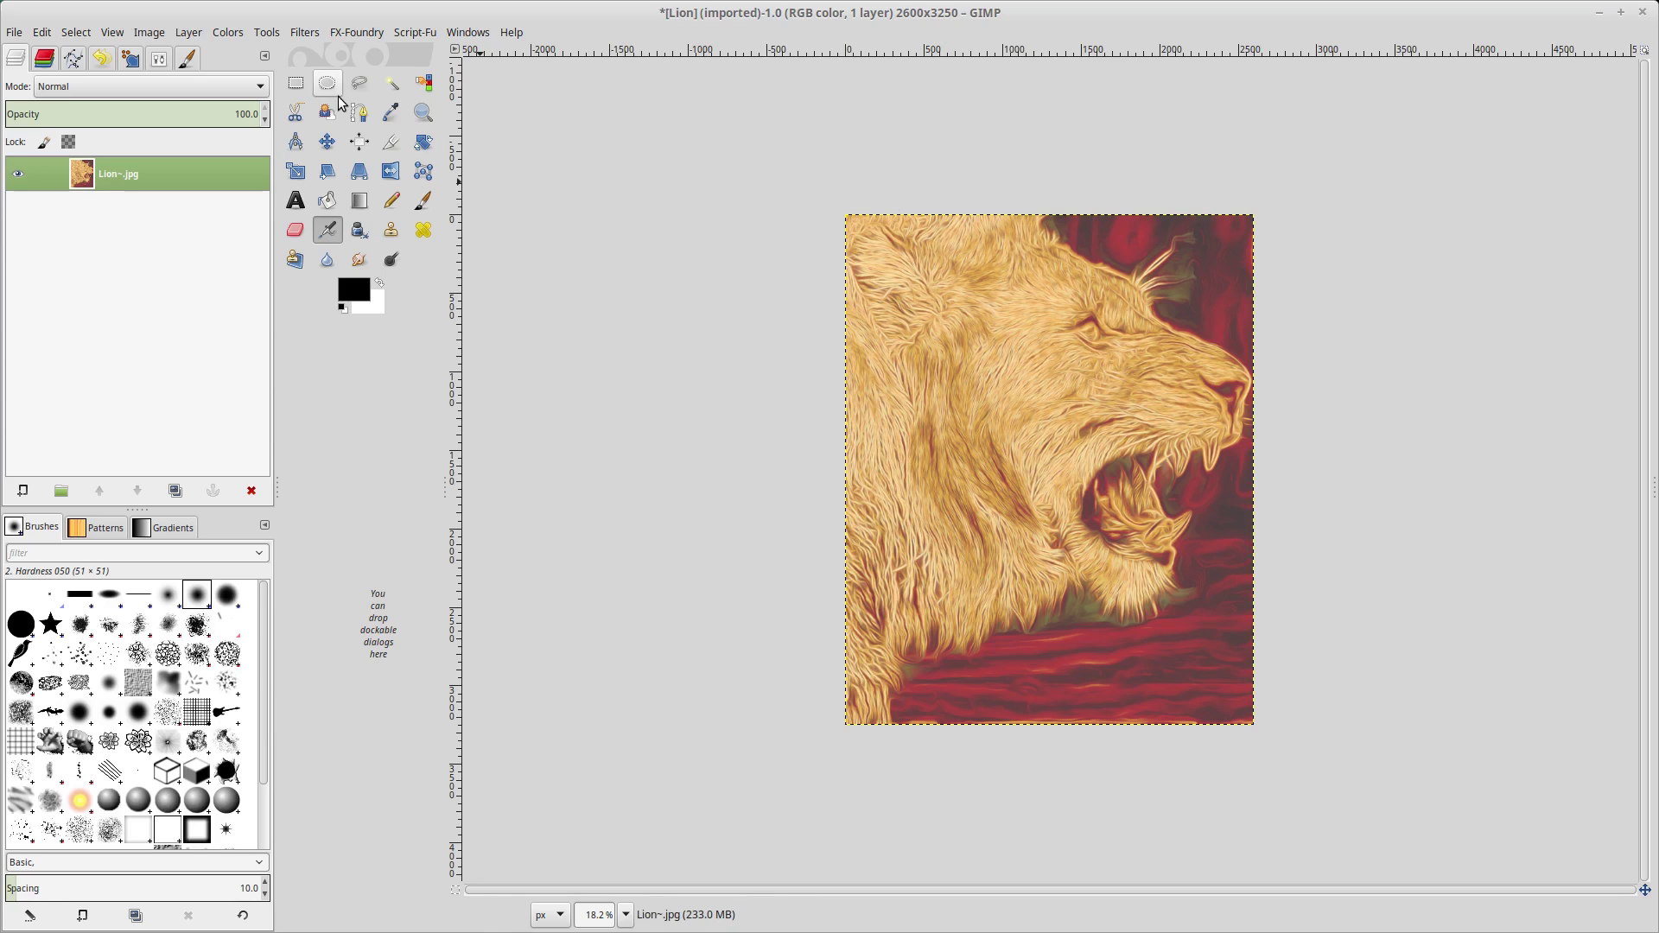
Step: Apply Brightness-Contrast with brightness around -55 and contrast around 88
{"action": "left_click", "coordinate": [230, 37]}
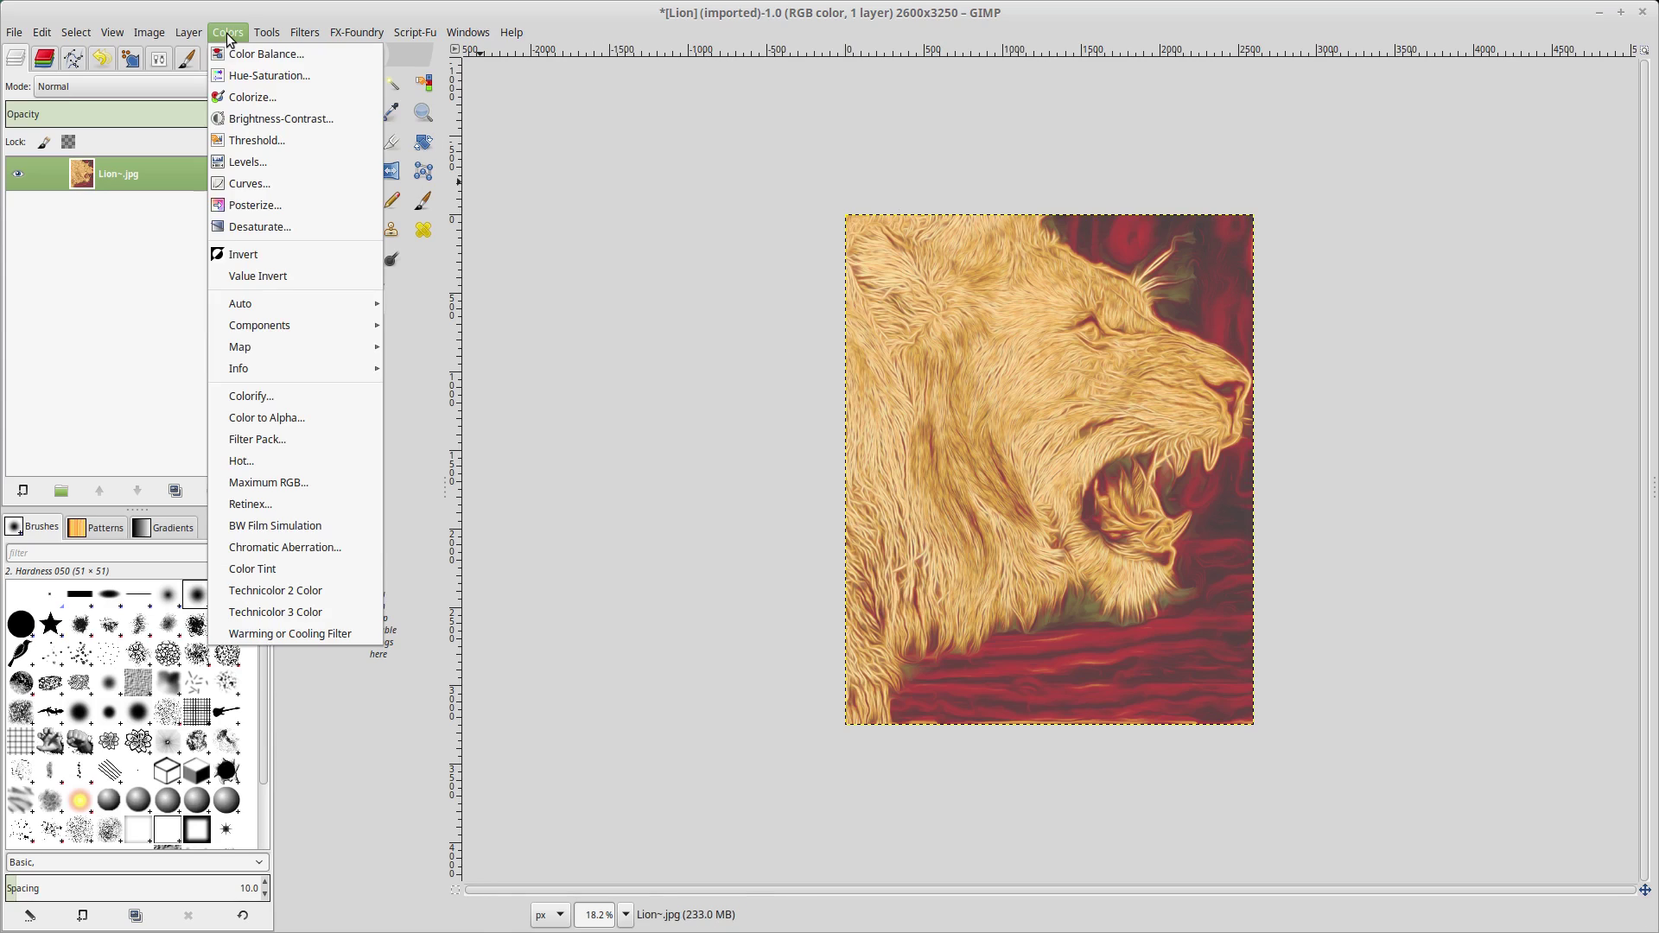
{"action": "left_click", "coordinate": [290, 118]}
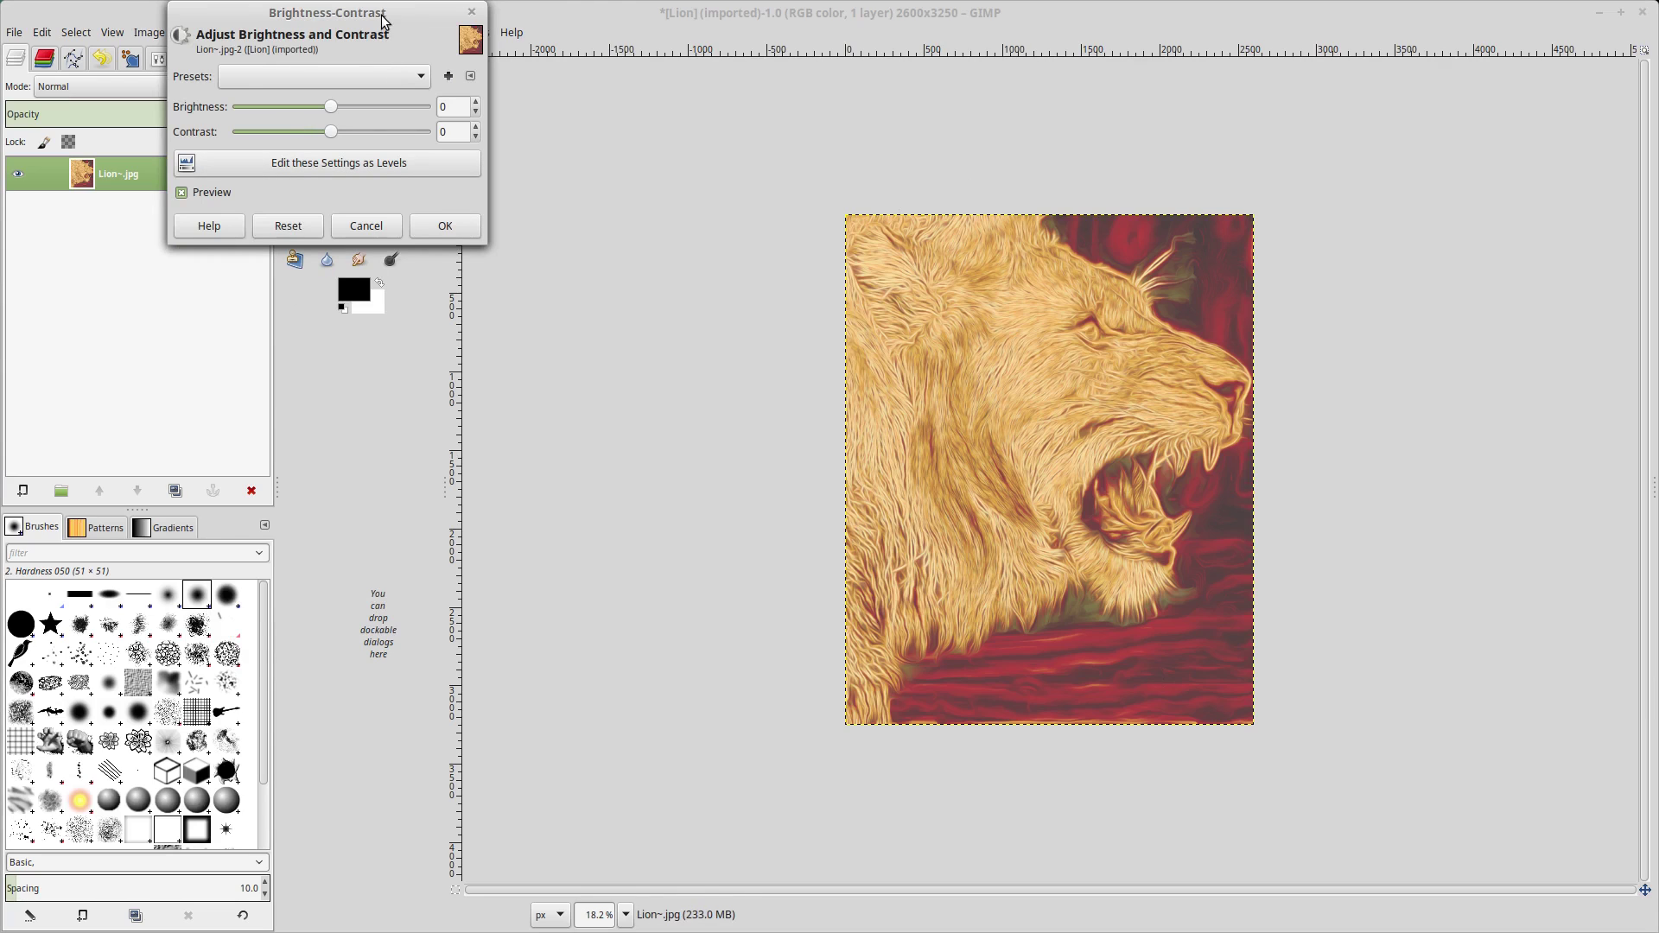
{"action": "left_click_drag", "start_coordinate": [385, 22], "coordinate": [636, 311]}
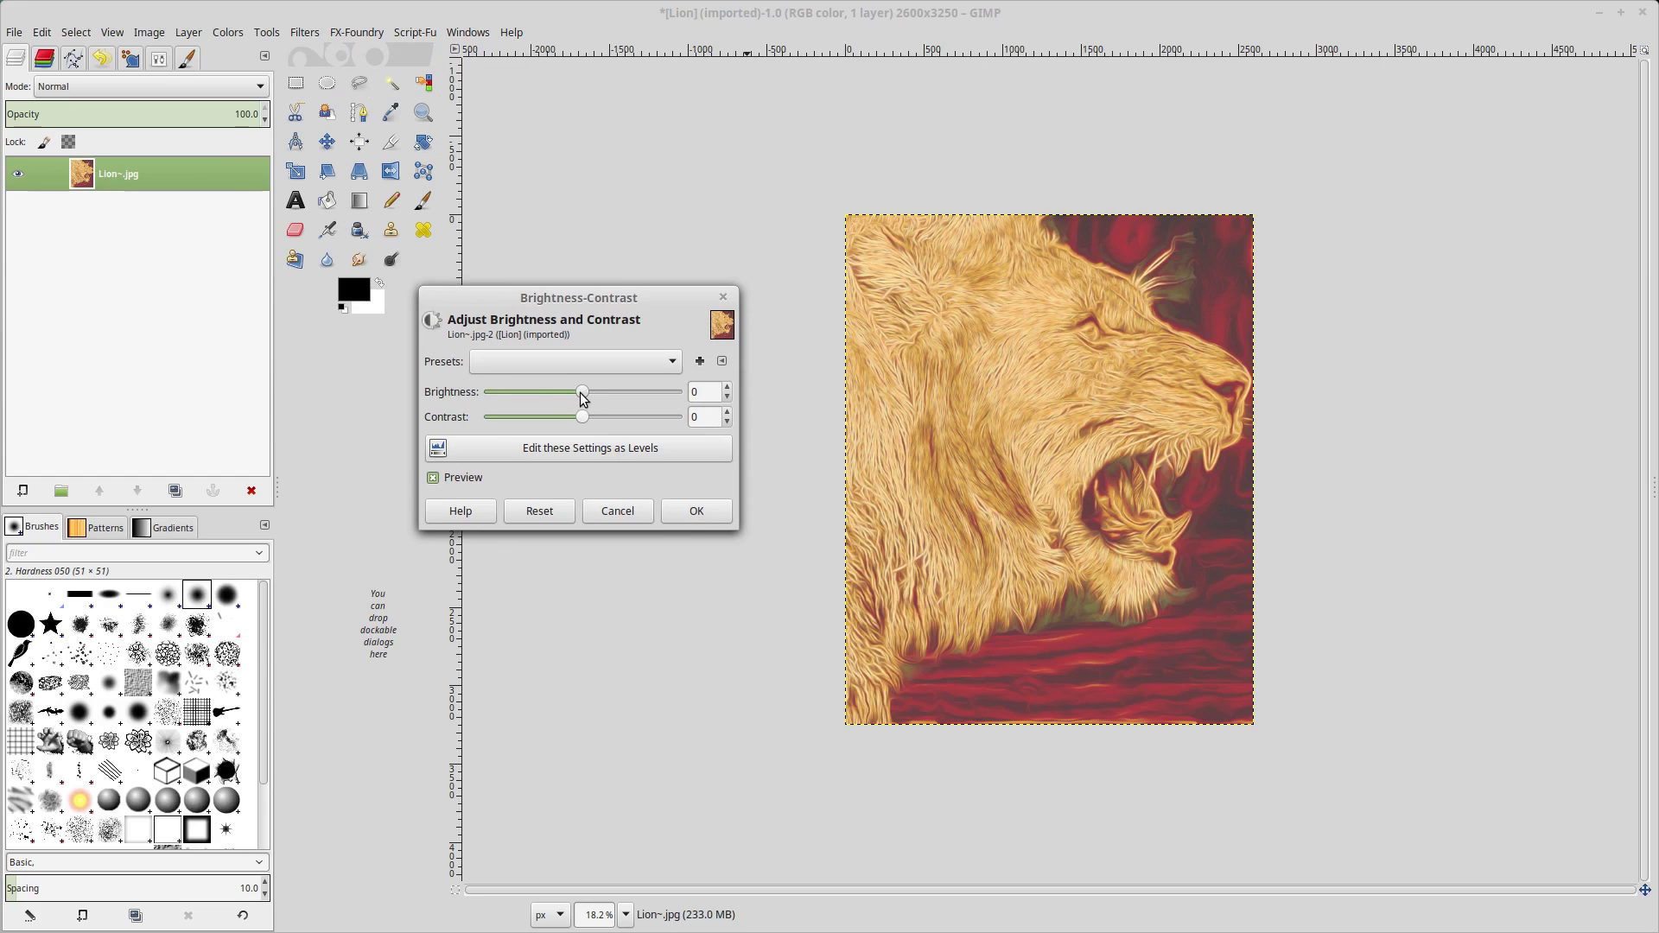
{"action": "left_click_drag", "start_coordinate": [581, 395], "coordinate": [640, 424]}
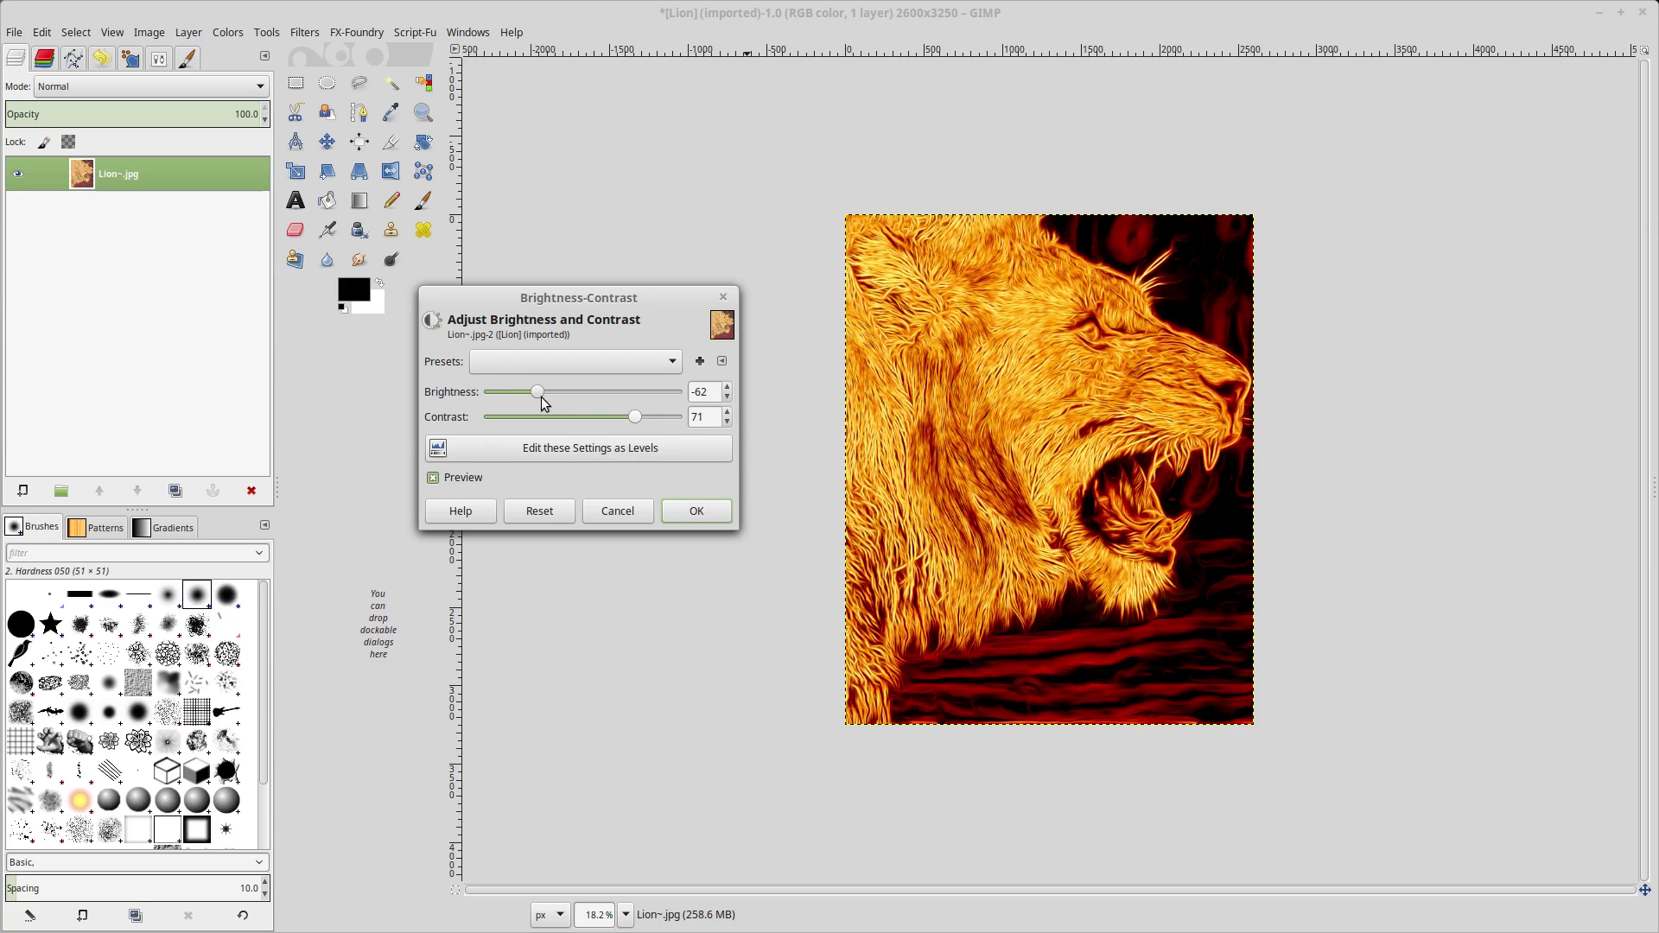
{"action": "left_click_drag", "start_coordinate": [537, 395], "coordinate": [546, 404]}
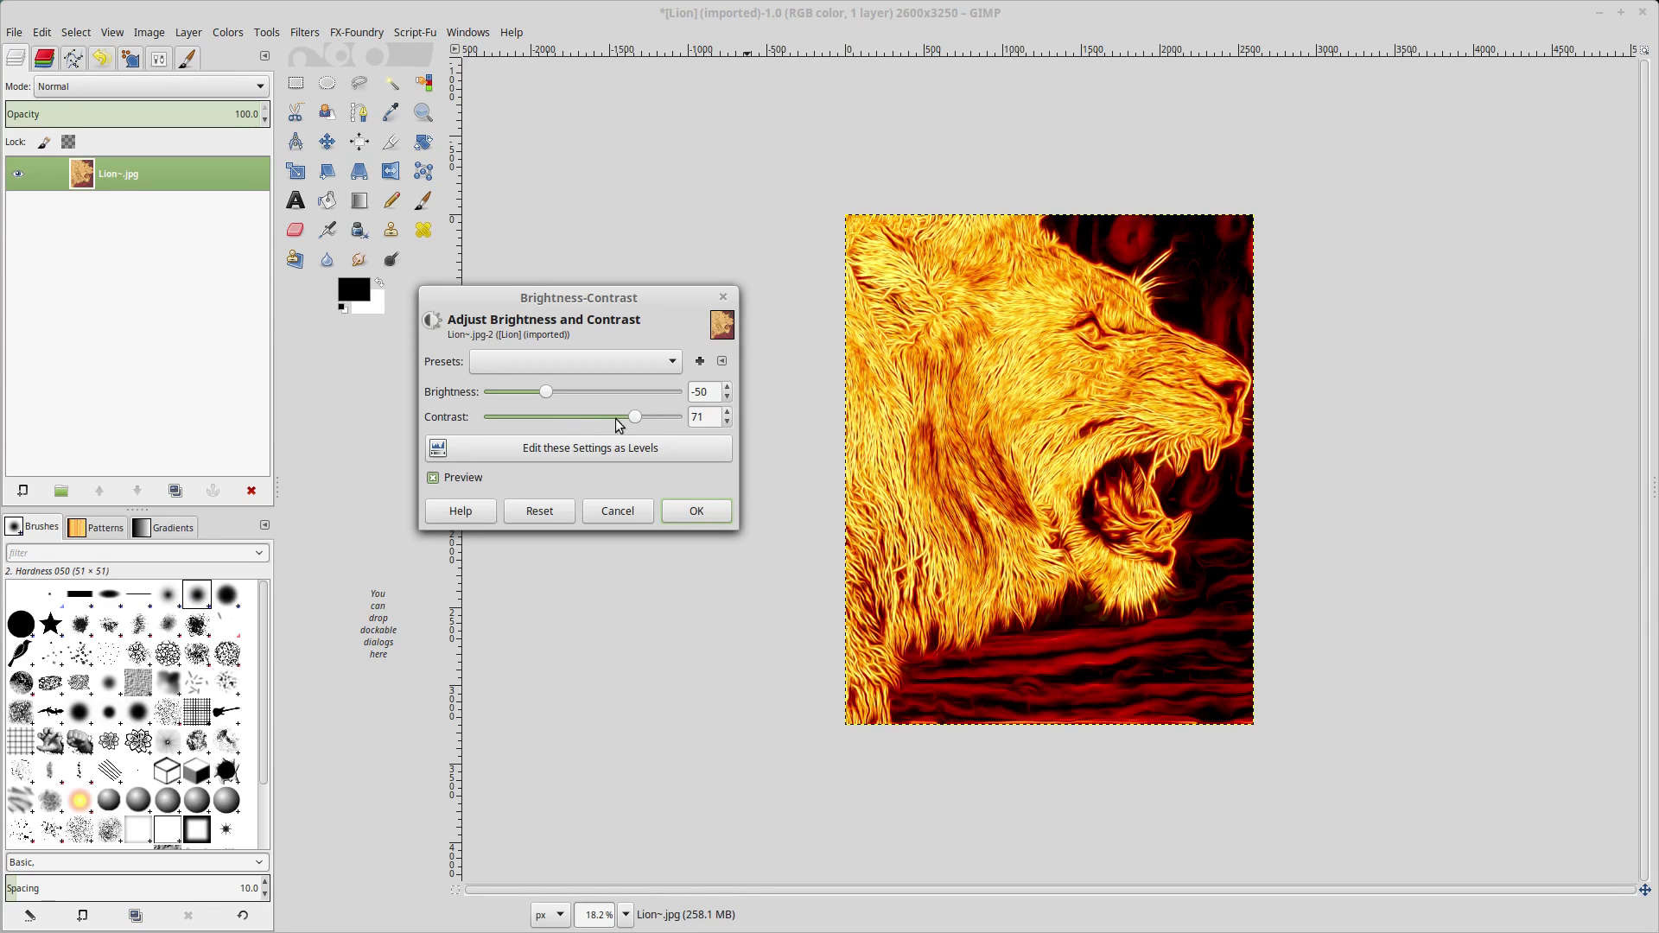
{"action": "left_click_drag", "start_coordinate": [636, 418], "coordinate": [641, 425]}
{"action": "left_click_drag", "start_coordinate": [549, 396], "coordinate": [548, 396]}
{"action": "left_click", "coordinate": [698, 512]}
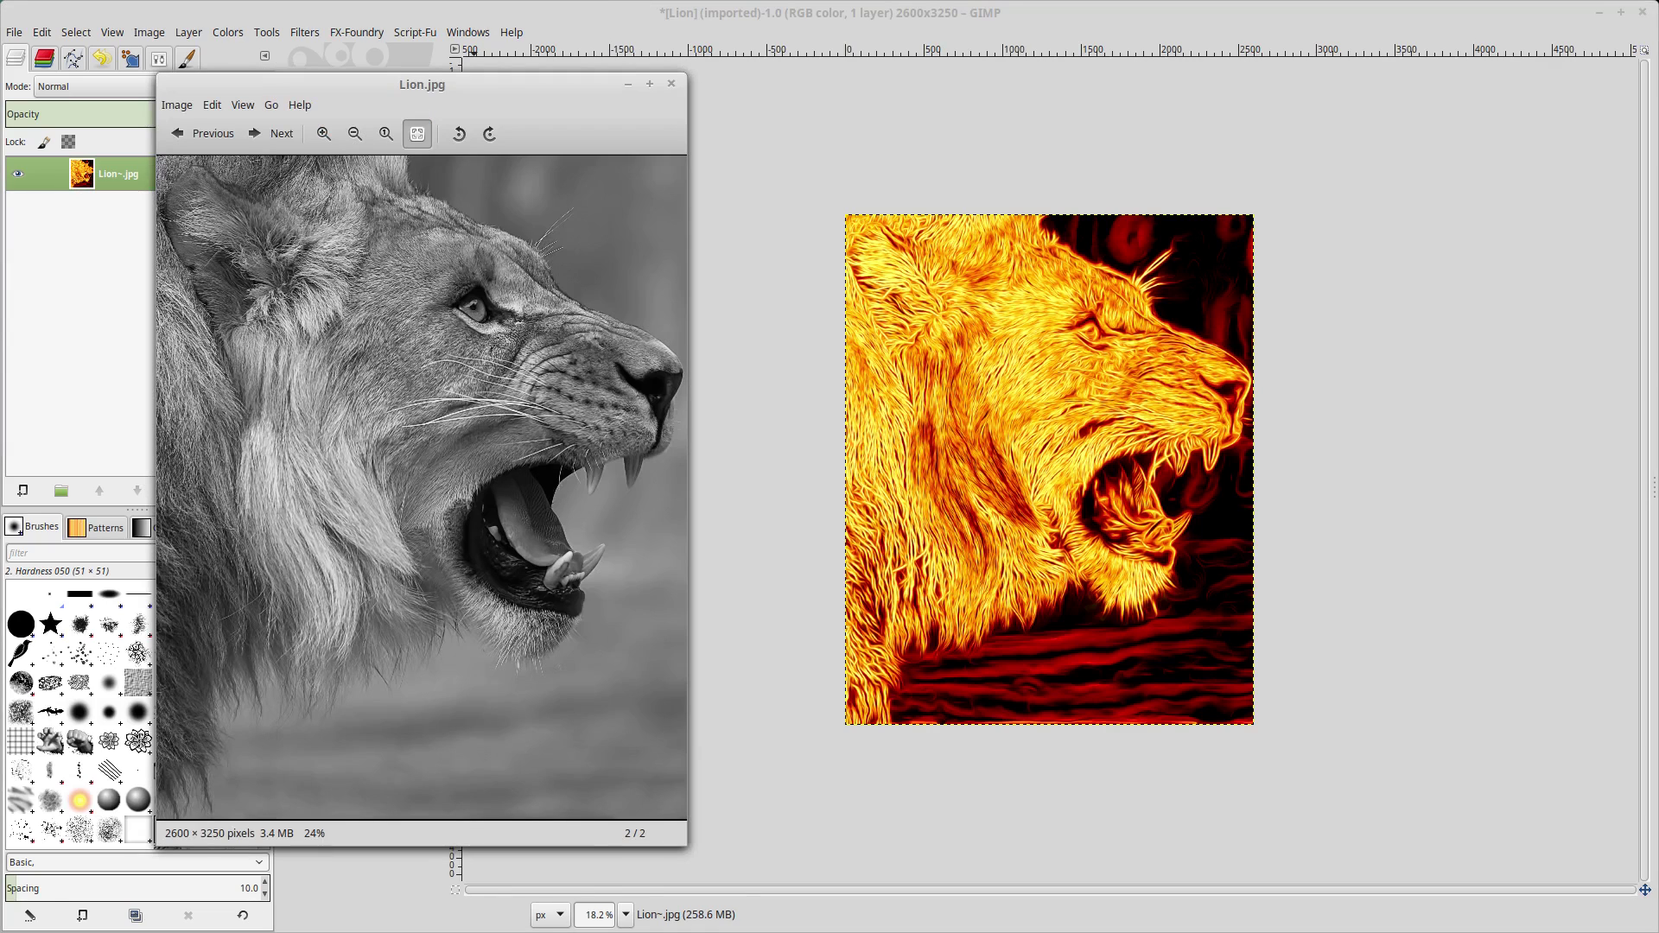
Step: Move the Image Viewer window with the original grayscale Lion.jpg beside the fiery GIMP result
{"action": "left_click_drag", "start_coordinate": [476, 92], "coordinate": [444, 110]}
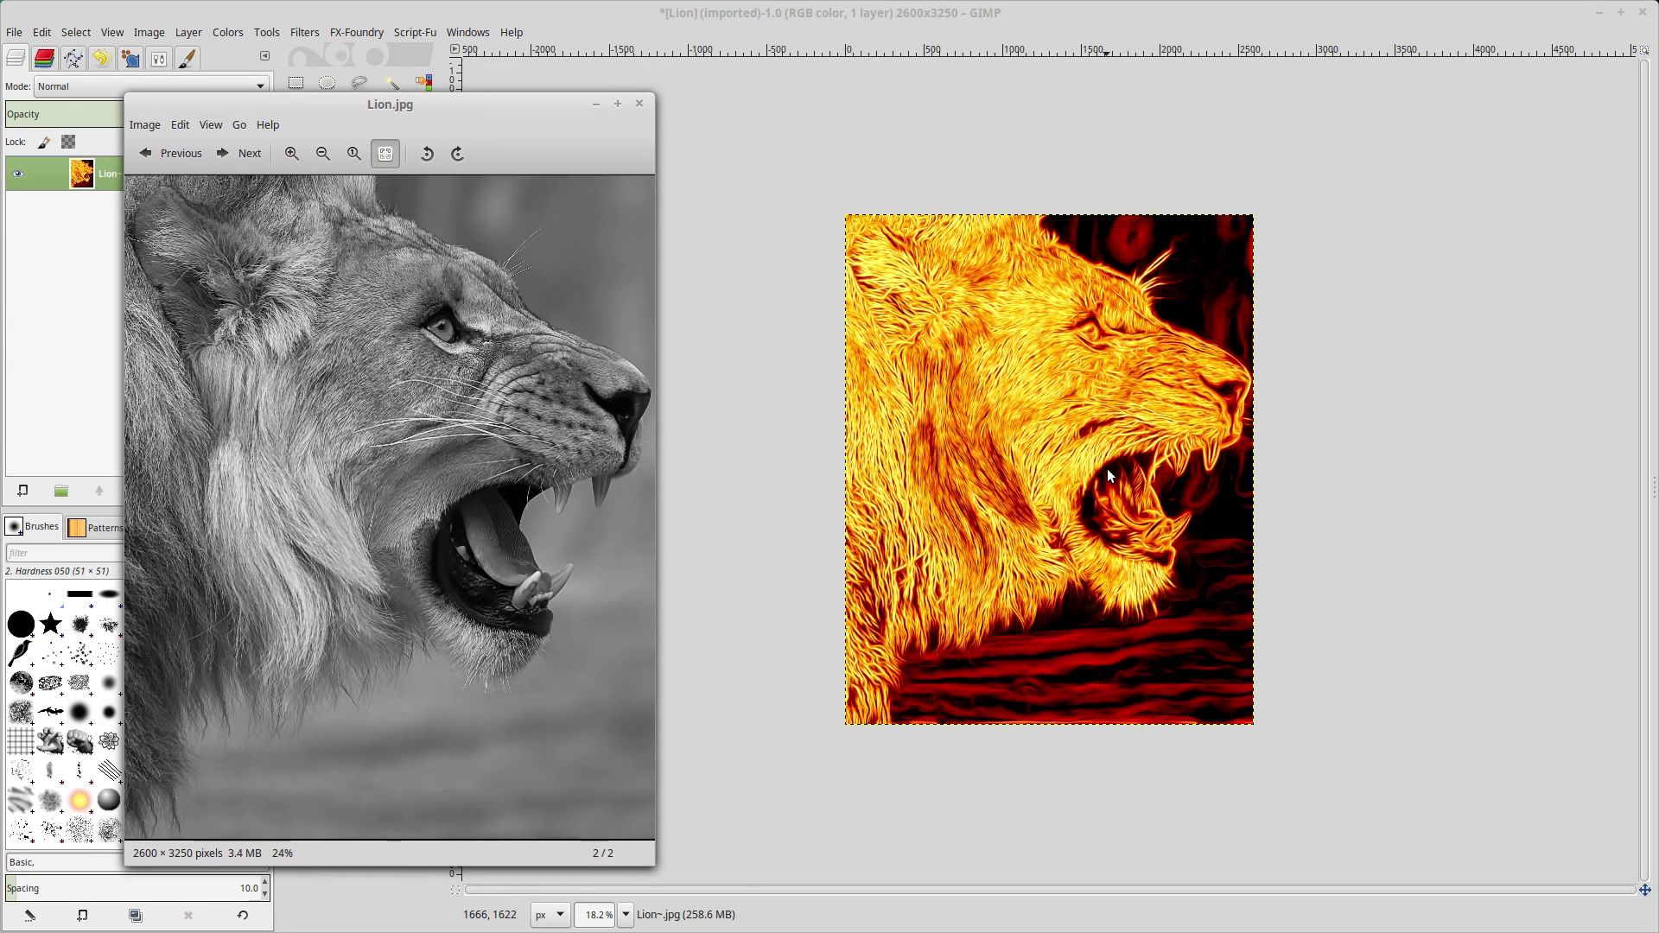